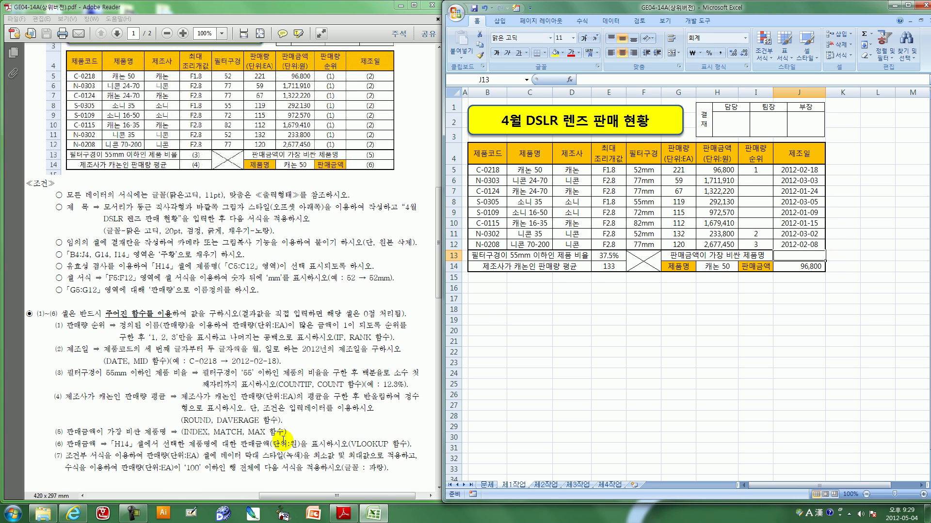
Enter a MAX formula in J13 that takes the highest sales amount from H5:H12
{"action": "type", "text": "=m"}
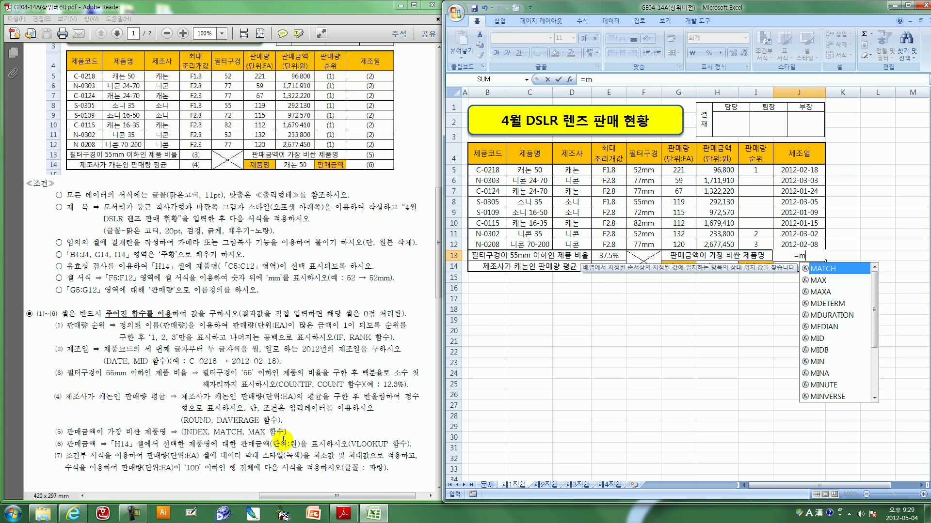
{"action": "double_click", "coordinate": [820, 281]}
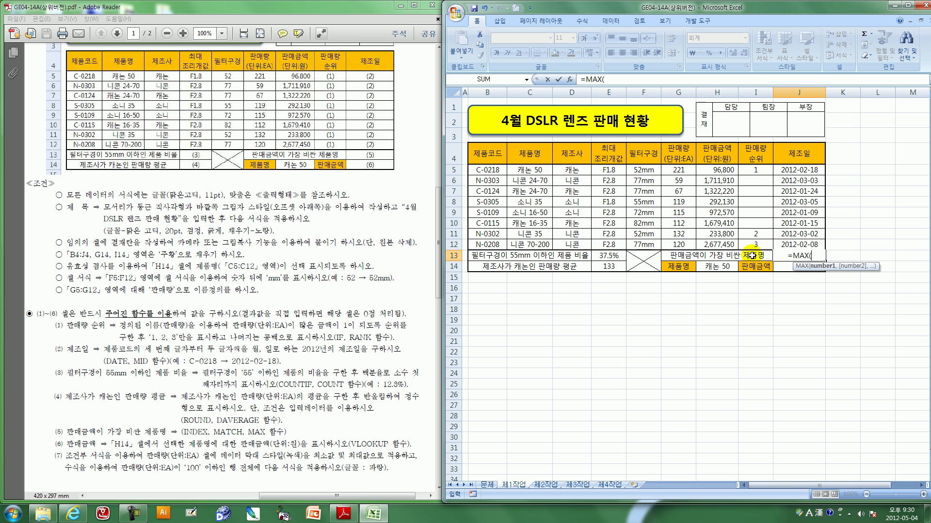
{"action": "left_click", "coordinate": [569, 79]}
{"action": "left_click_drag", "start_coordinate": [589, 57], "coordinate": [672, 290]}
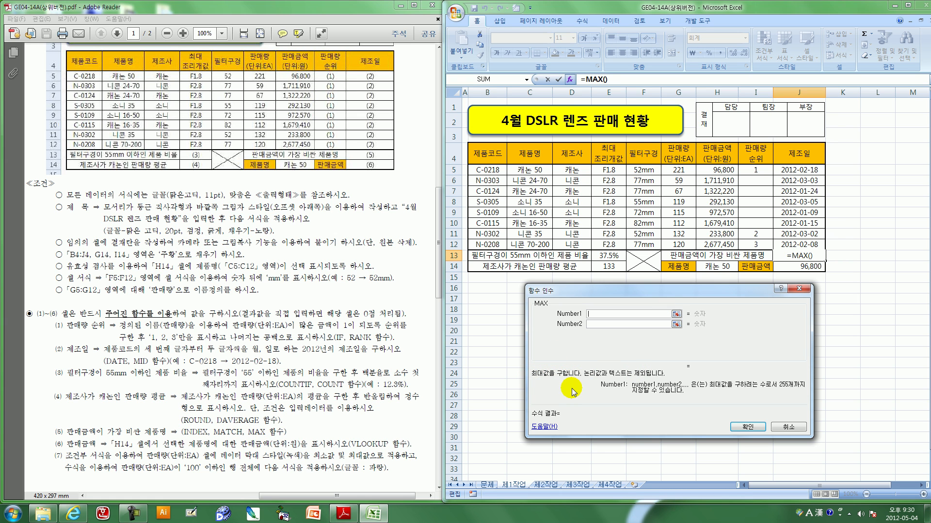
{"action": "left_click_drag", "start_coordinate": [716, 168], "coordinate": [724, 241]}
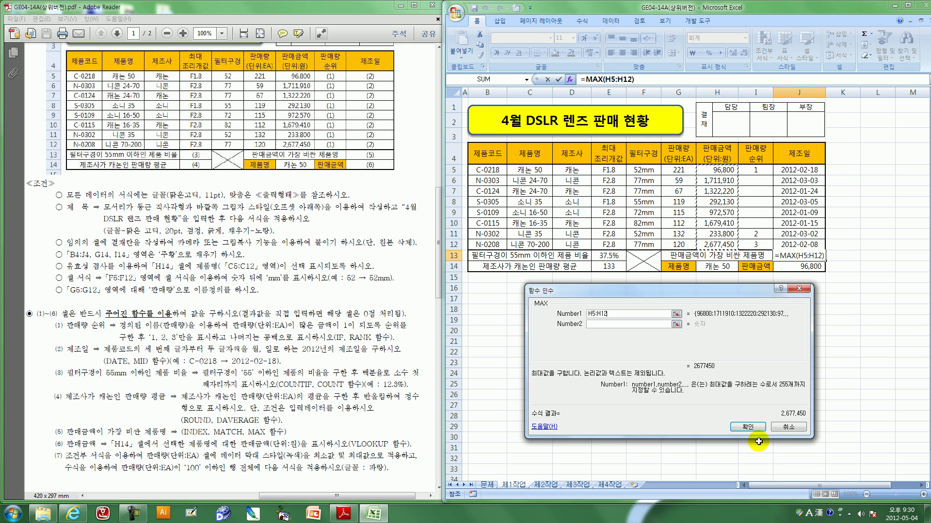
{"action": "left_click", "coordinate": [747, 426]}
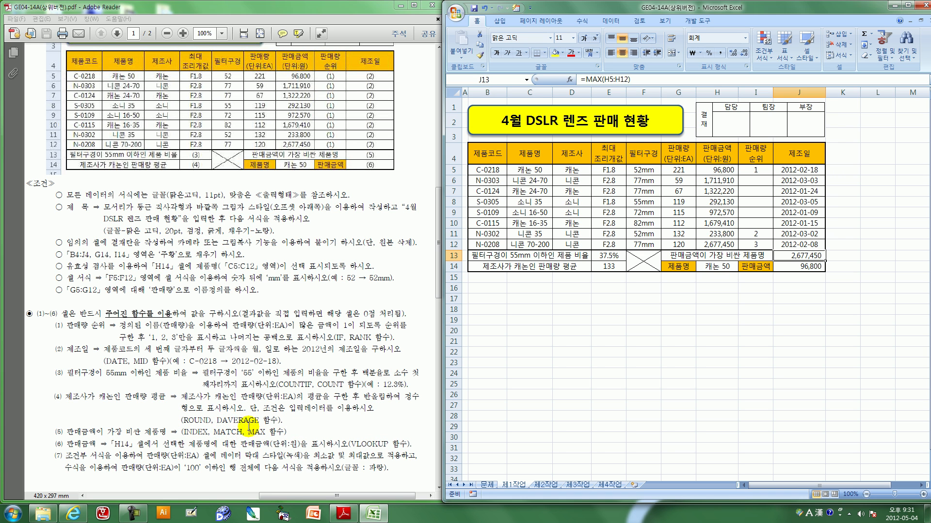
Wrap J13's MAX formula in a MATCH function as its lookup value, with H5:H12 as the lookup array
{"action": "left_click", "coordinate": [587, 79]}
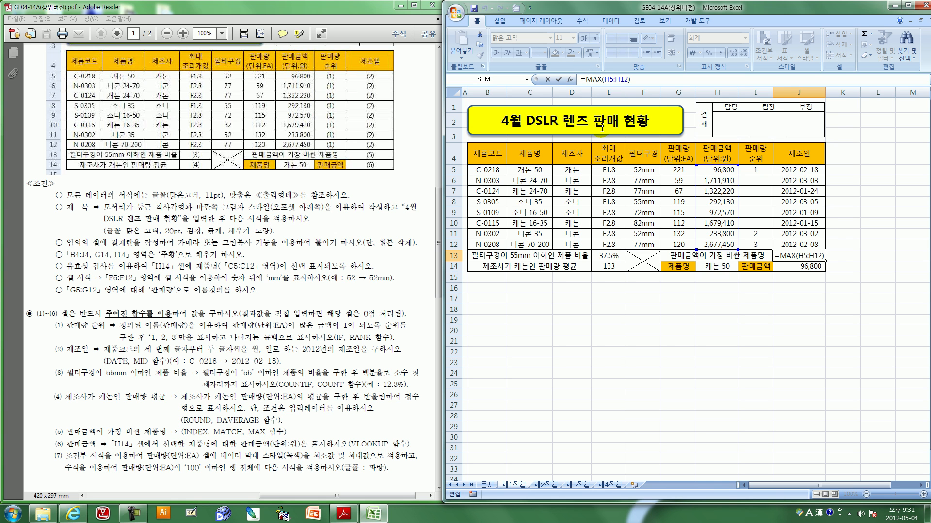
{"action": "type", "text": "m"}
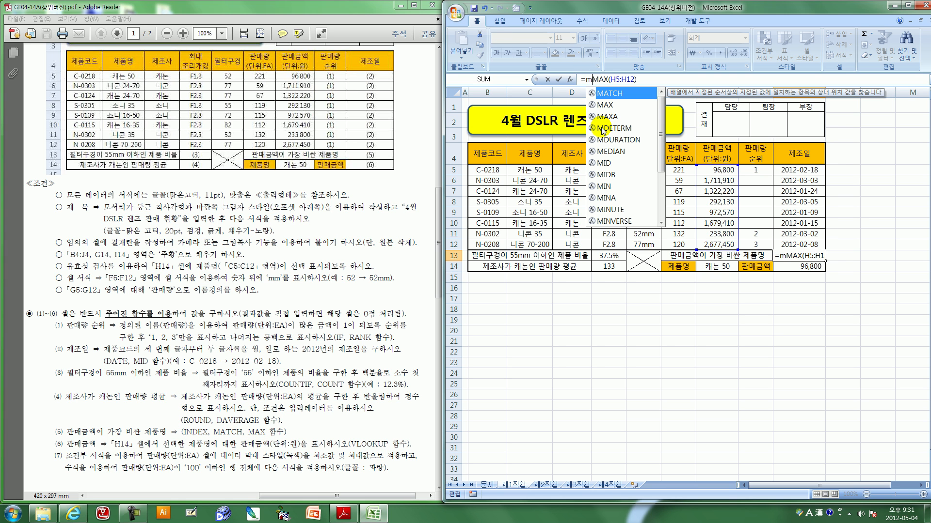
{"action": "double_click", "coordinate": [604, 94]}
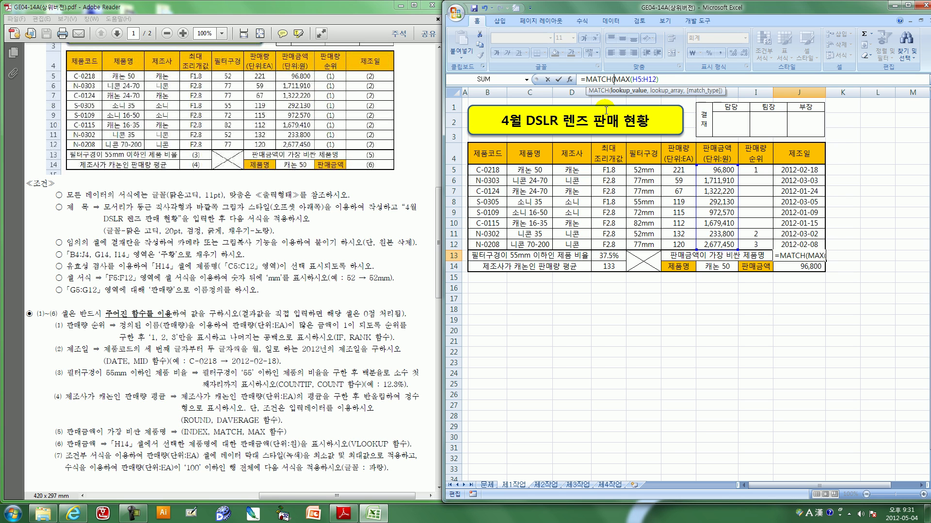
{"action": "left_click", "coordinate": [596, 79]}
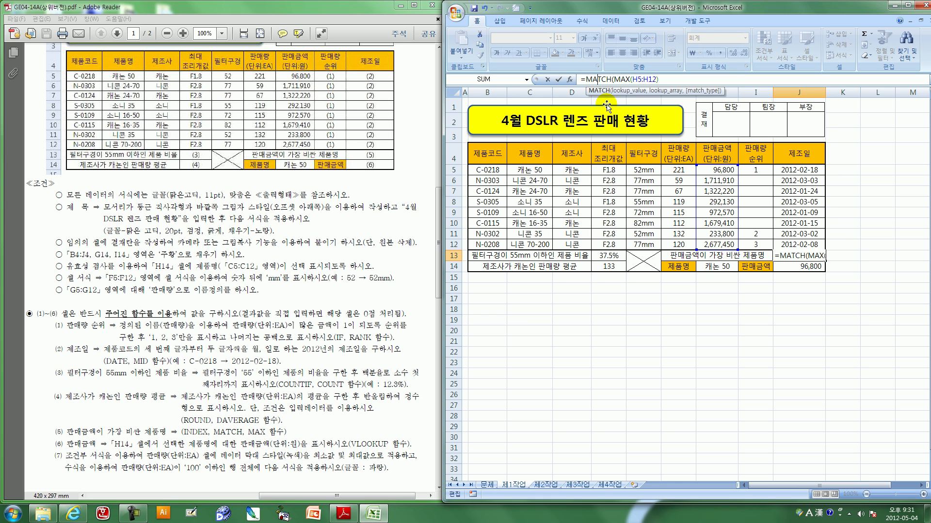
{"action": "left_click", "coordinate": [569, 80]}
{"action": "left_click_drag", "start_coordinate": [573, 68], "coordinate": [637, 291]}
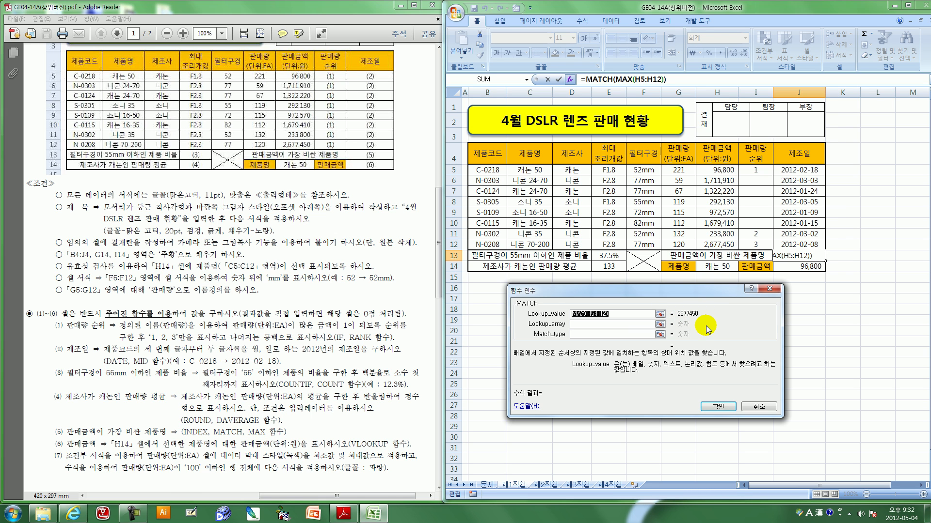
{"action": "left_click", "coordinate": [577, 325]}
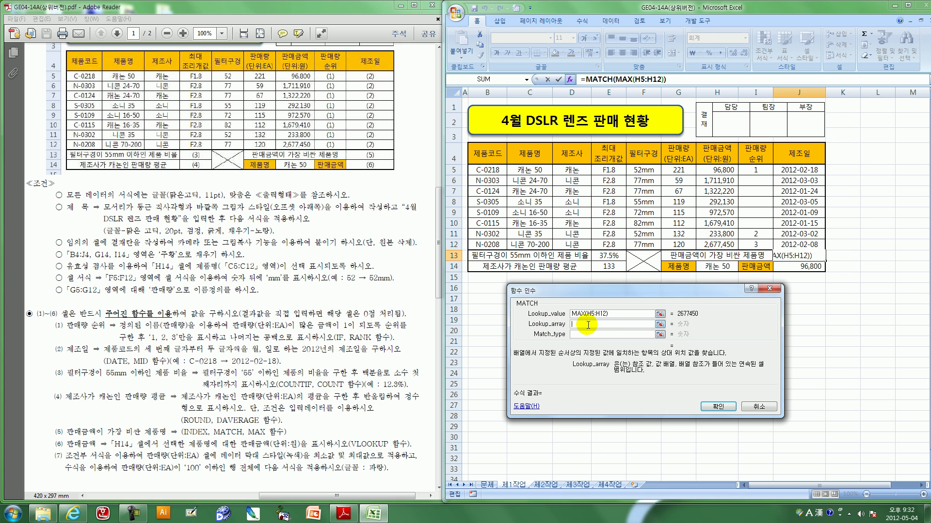
{"action": "left_click_drag", "start_coordinate": [718, 169], "coordinate": [716, 245]}
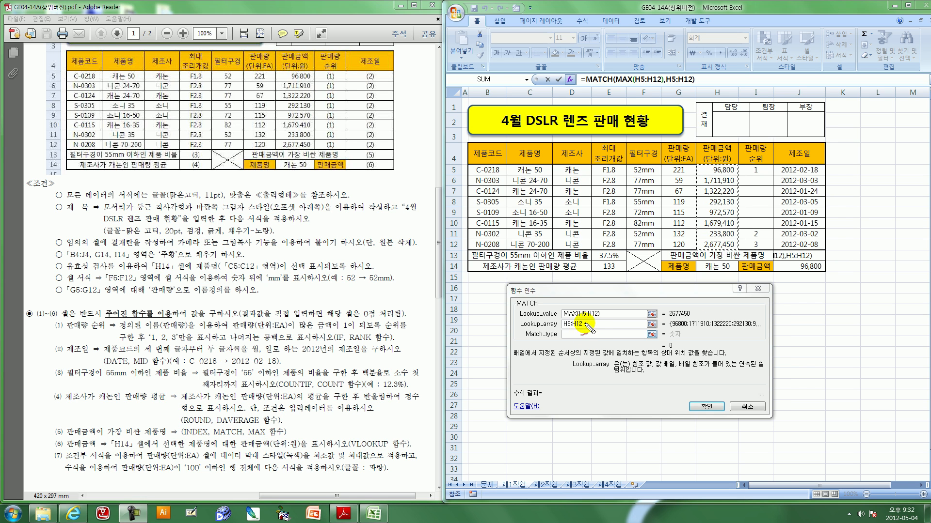
{"action": "mouse_move", "coordinate": [580, 318]}
{"action": "left_mouse_down"}
{"action": "mouse_move", "coordinate": [597, 318]}
{"action": "mouse_move", "coordinate": [568, 329]}
{"action": "mouse_move", "coordinate": [585, 330]}
{"action": "left_mouse_up"}
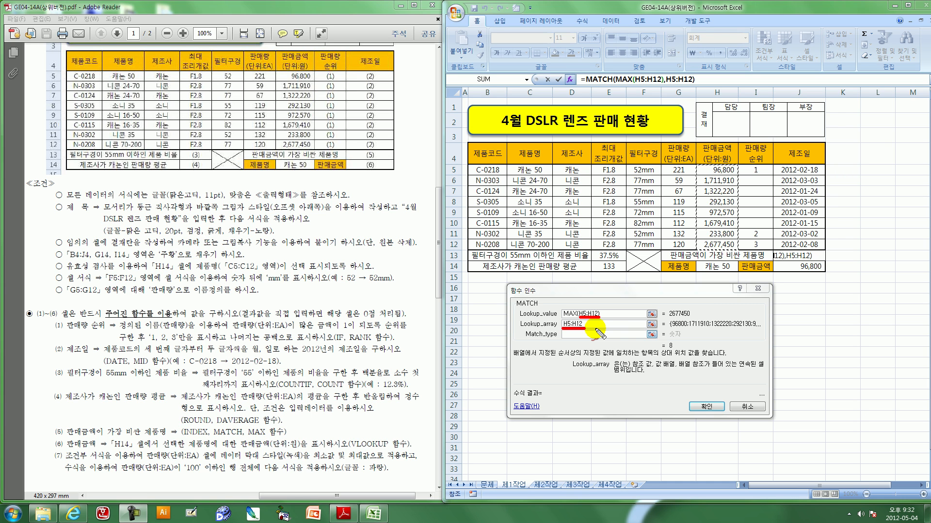
{"action": "mouse_move", "coordinate": [697, 167]}
{"action": "left_mouse_down"}
{"action": "mouse_move", "coordinate": [696, 248]}
{"action": "mouse_move", "coordinate": [736, 250]}
{"action": "mouse_move", "coordinate": [736, 166]}
{"action": "mouse_move", "coordinate": [698, 167]}
{"action": "left_mouse_up"}
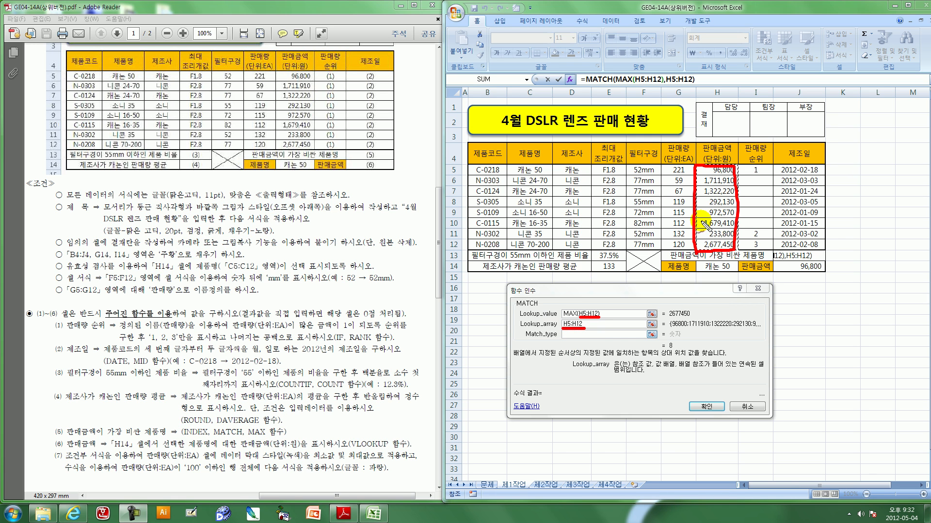
{"action": "mouse_move", "coordinate": [734, 251]}
{"action": "left_mouse_down"}
{"action": "mouse_move", "coordinate": [711, 263]}
{"action": "mouse_move", "coordinate": [702, 229]}
{"action": "mouse_move", "coordinate": [740, 247]}
{"action": "left_mouse_up"}
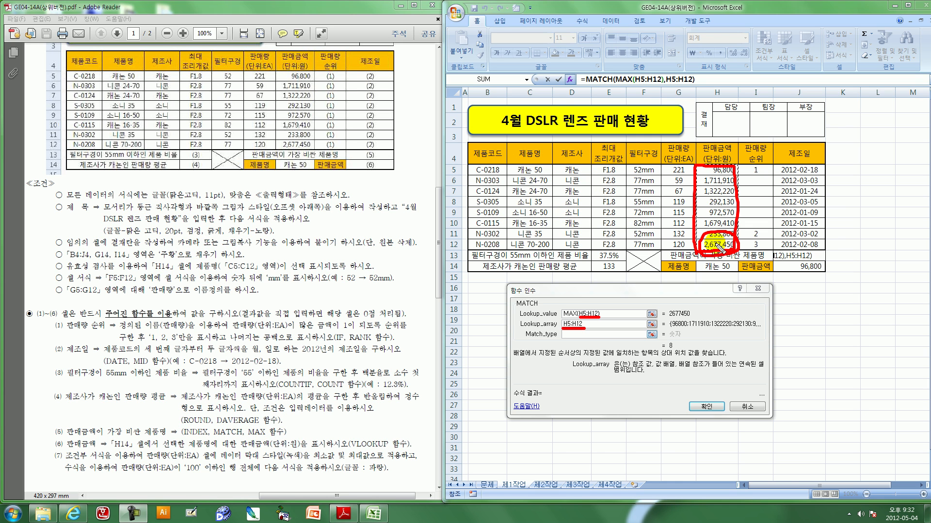
{"action": "mouse_move", "coordinate": [698, 164]}
{"action": "left_mouse_down"}
{"action": "mouse_move", "coordinate": [701, 243]}
{"action": "mouse_move", "coordinate": [739, 252]}
{"action": "mouse_move", "coordinate": [742, 166]}
{"action": "mouse_move", "coordinate": [697, 163]}
{"action": "left_mouse_up"}
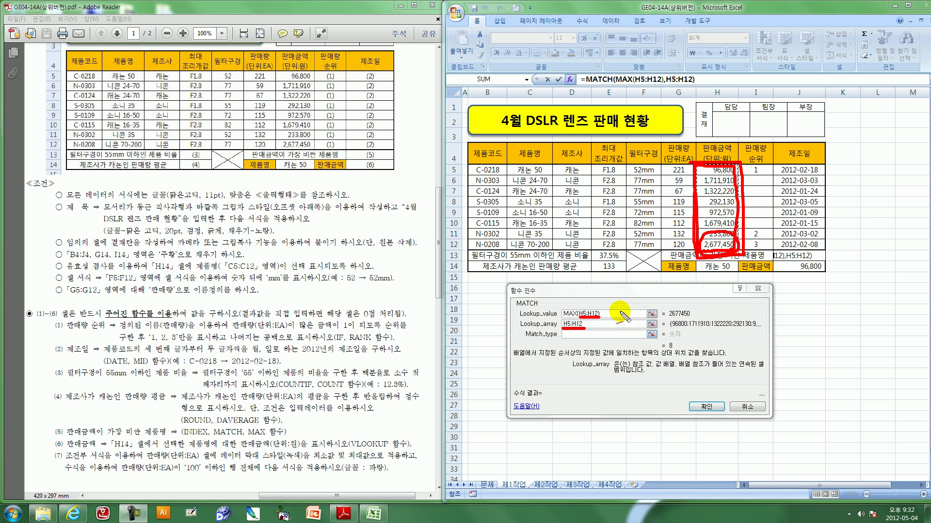
{"action": "mouse_move", "coordinate": [704, 193]}
{"action": "left_mouse_down"}
{"action": "mouse_move", "coordinate": [697, 167]}
{"action": "mouse_move", "coordinate": [697, 253]}
{"action": "mouse_move", "coordinate": [751, 216]}
{"action": "mouse_move", "coordinate": [747, 169]}
{"action": "left_mouse_up"}
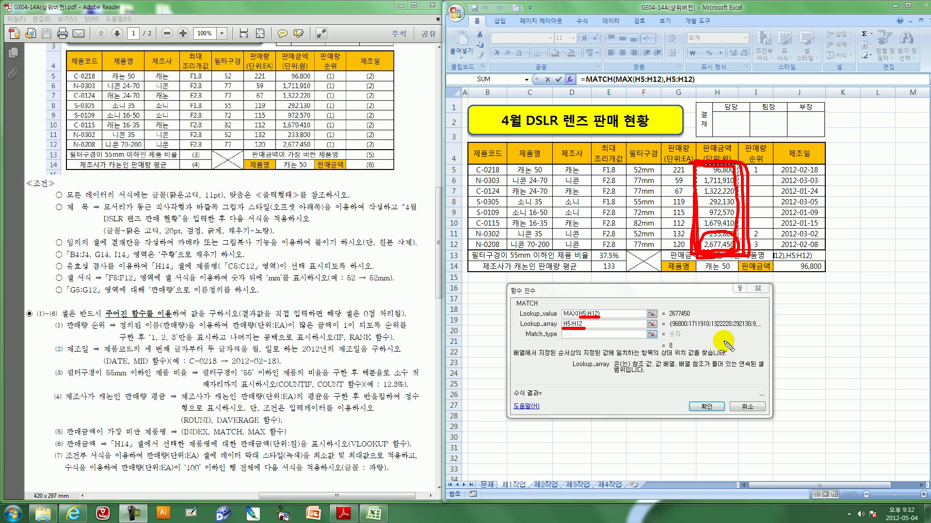
{"action": "mouse_move", "coordinate": [585, 301]}
{"action": "left_mouse_down"}
{"action": "mouse_move", "coordinate": [594, 300]}
{"action": "mouse_move", "coordinate": [575, 313]}
{"action": "left_mouse_up"}
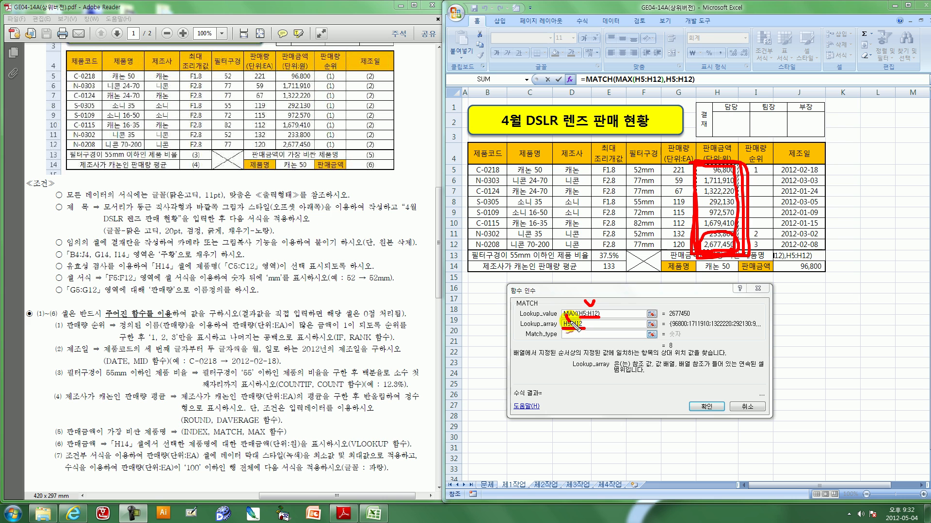
{"action": "left_click_drag", "start_coordinate": [605, 391], "coordinate": [608, 389]}
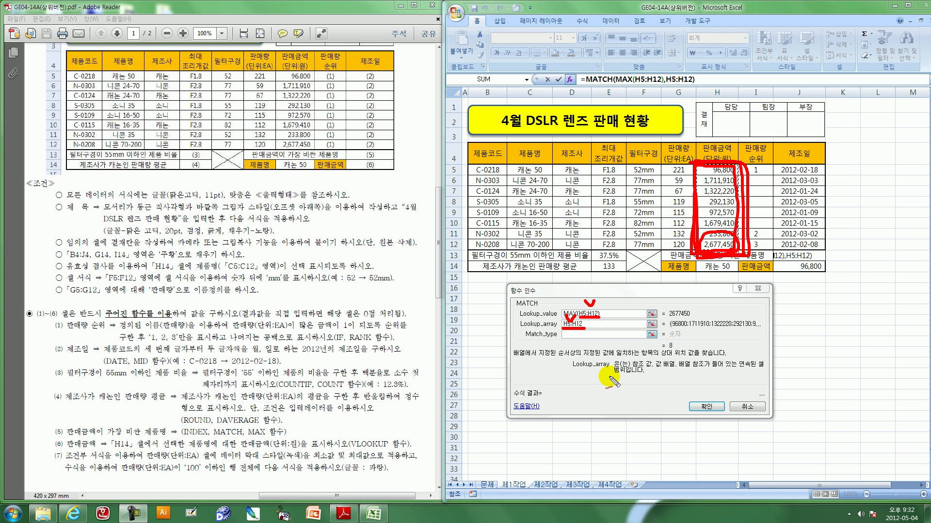
{"action": "key", "text": "Escape"}
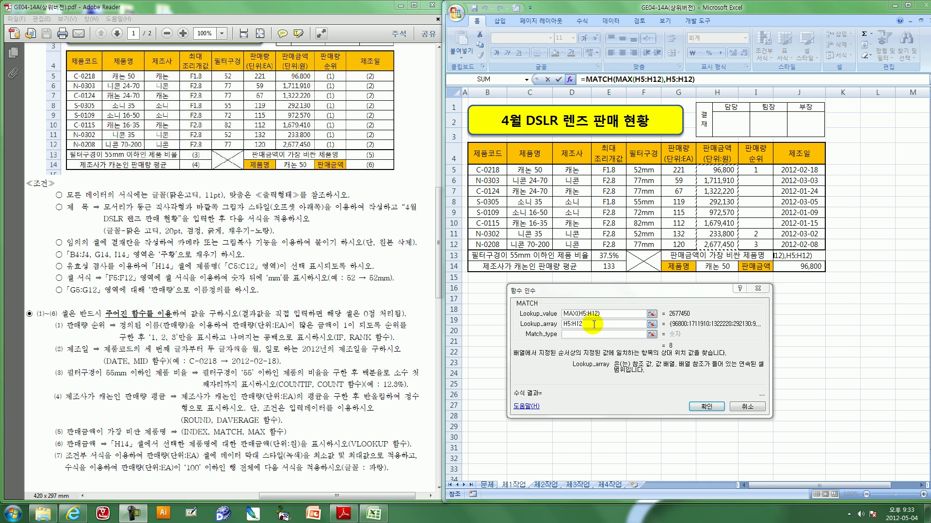
Set the MATCH function's match type to 0 and accept the formula in J13
{"action": "left_click", "coordinate": [589, 335]}
{"action": "type", "text": "0"}
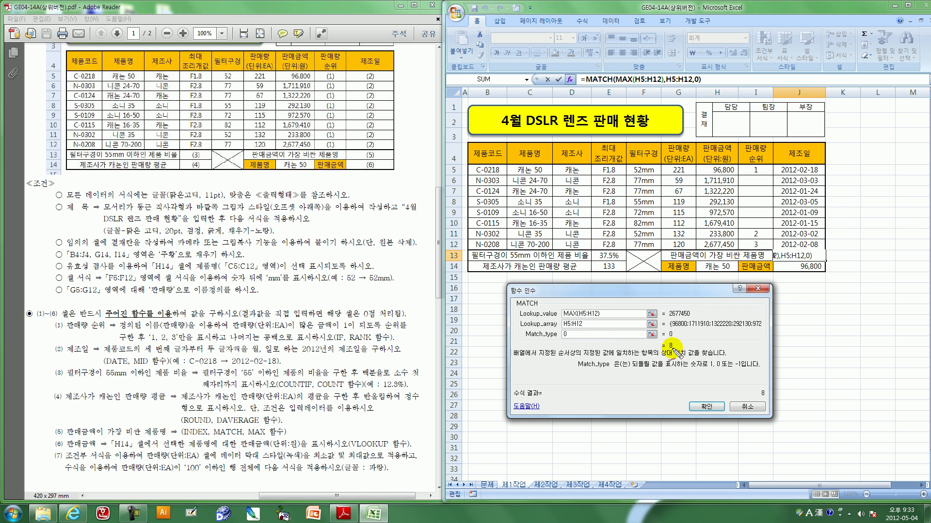
{"action": "left_click_drag", "start_coordinate": [680, 354], "coordinate": [694, 314]}
{"action": "left_click_drag", "start_coordinate": [563, 328], "coordinate": [585, 327]}
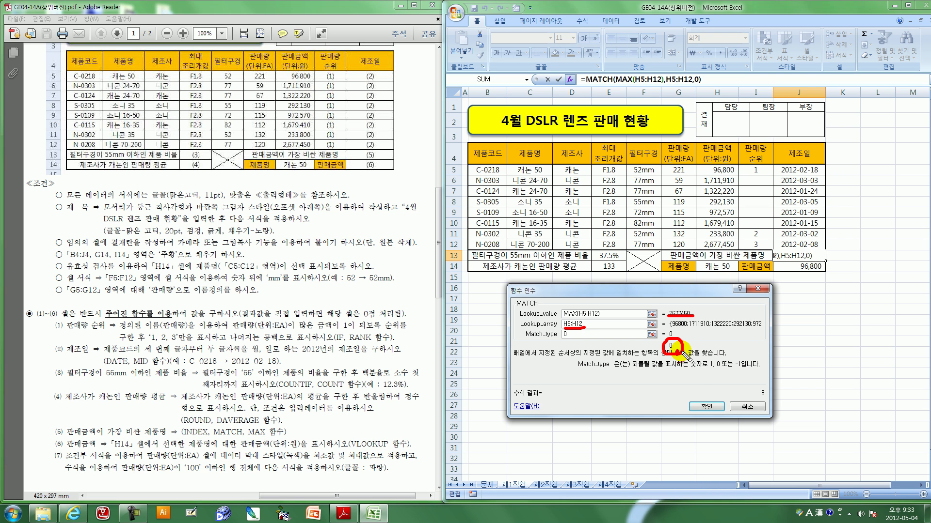
{"action": "key", "text": "Escape"}
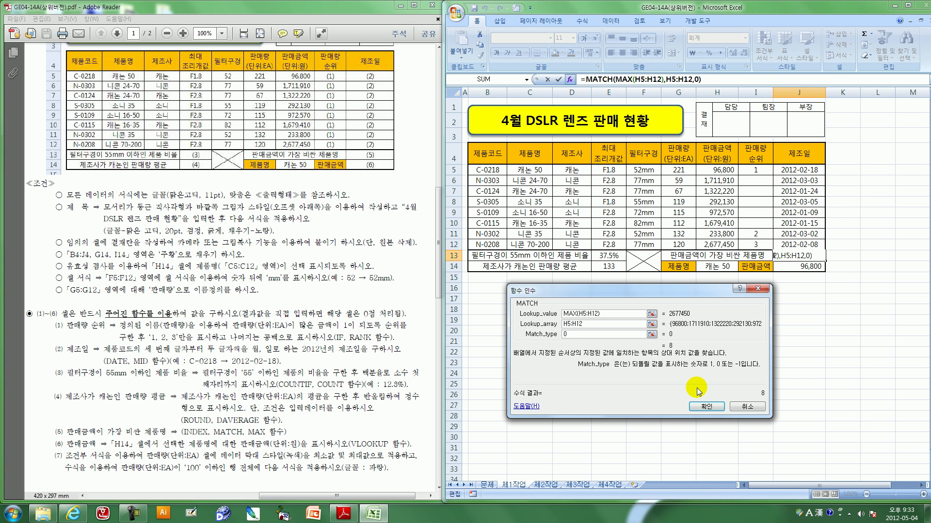
{"action": "left_click", "coordinate": [706, 406]}
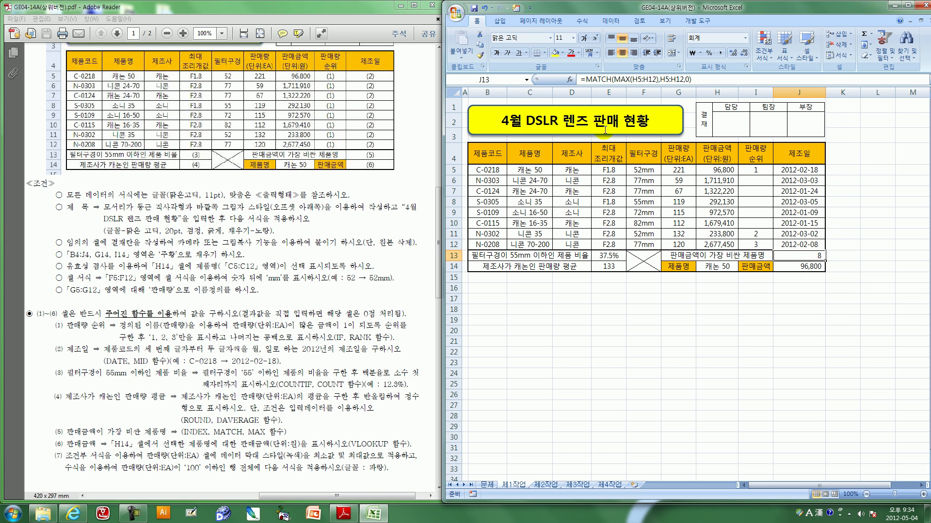
Nest J13's MATCH formula as the row number of an INDEX function over B5:J12, with column number 2
{"action": "left_click", "coordinate": [586, 79]}
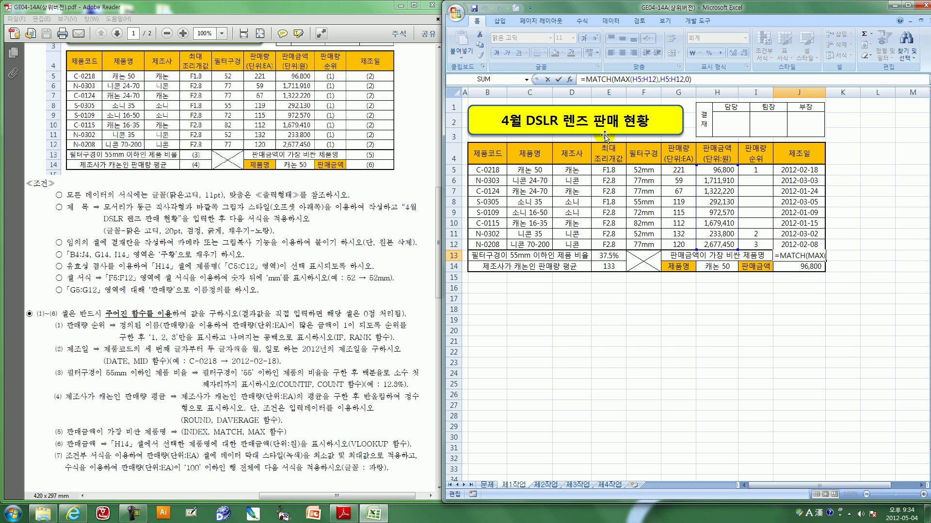
{"action": "type", "text": "index"}
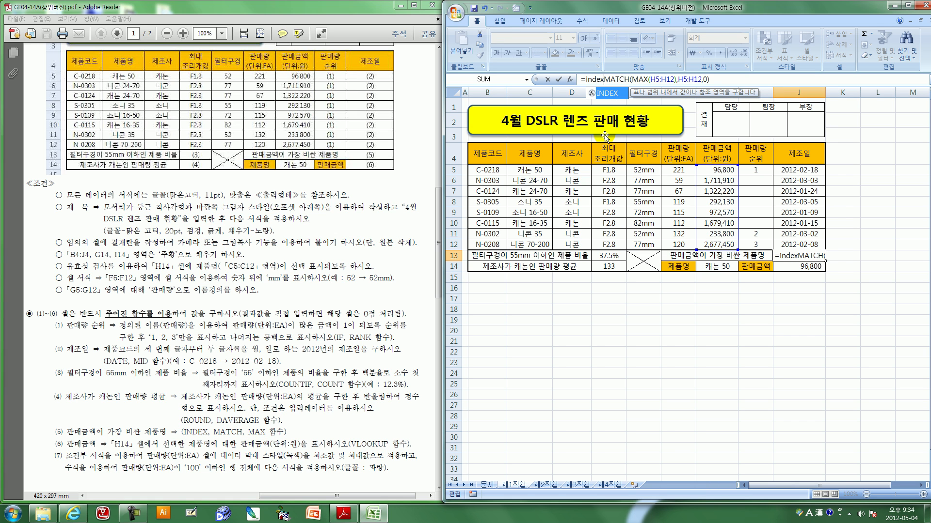
{"action": "double_click", "coordinate": [607, 94]}
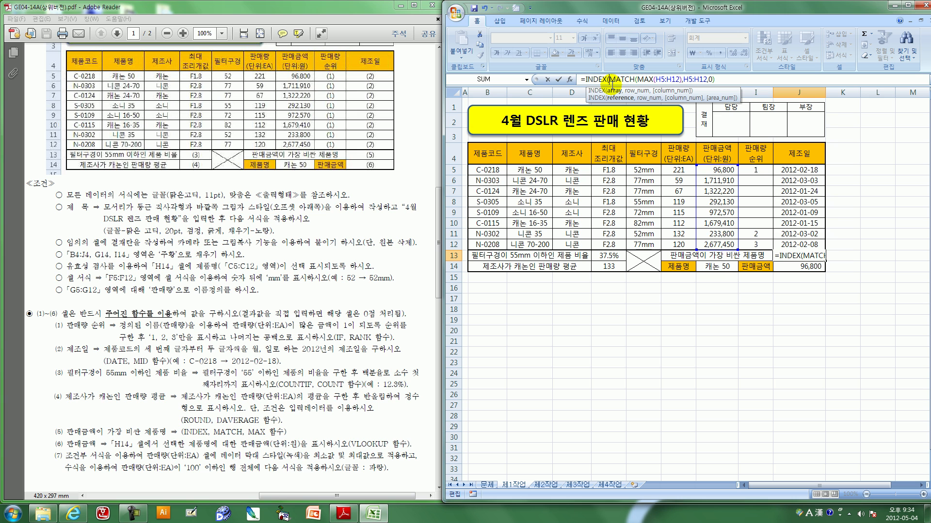
{"action": "left_click", "coordinate": [489, 170]}
{"action": "left_click_drag", "start_coordinate": [489, 171], "coordinate": [792, 244]}
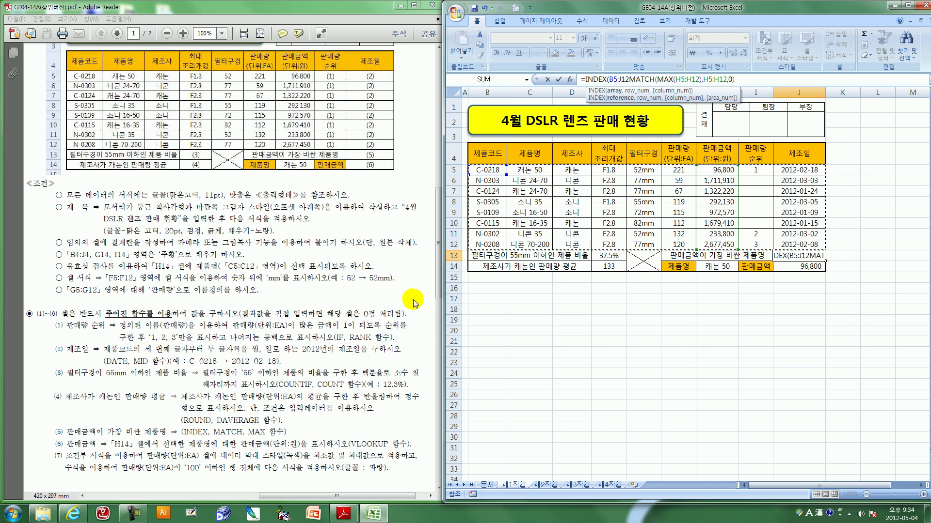
{"action": "type", "text": ","}
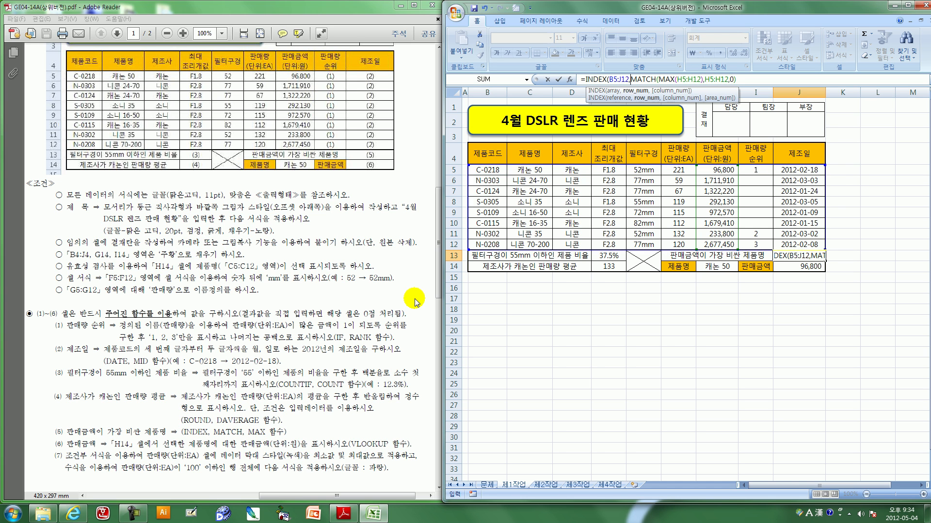
{"action": "left_click", "coordinate": [749, 79]}
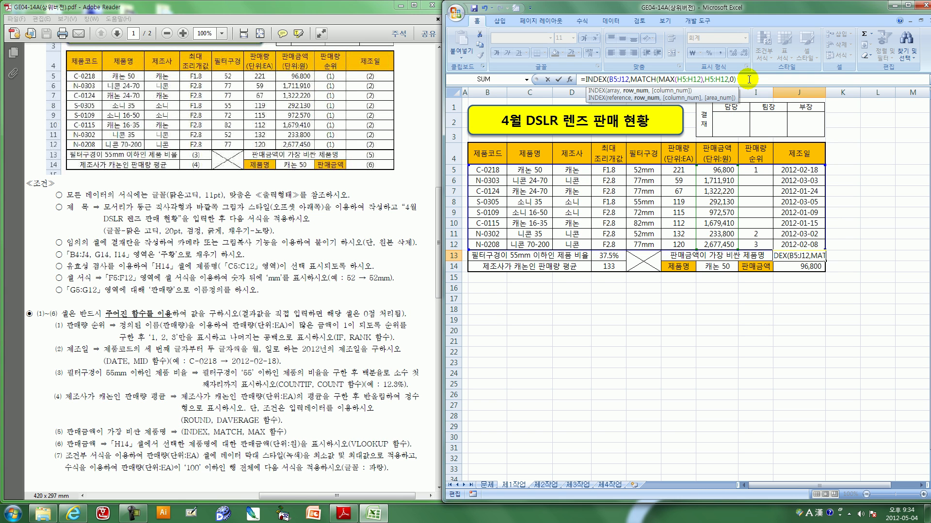
{"action": "type", "text": ",2"}
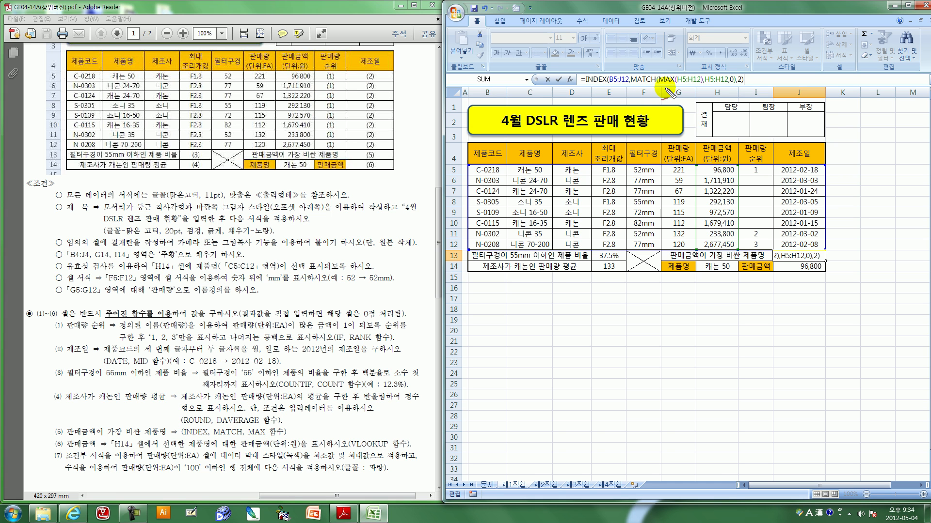
{"action": "left_click_drag", "start_coordinate": [635, 85], "coordinate": [737, 86]}
{"action": "mouse_move", "coordinate": [686, 104]}
{"action": "left_mouse_down"}
{"action": "mouse_move", "coordinate": [679, 91]}
{"action": "mouse_move", "coordinate": [680, 110]}
{"action": "mouse_move", "coordinate": [691, 109]}
{"action": "mouse_move", "coordinate": [683, 97]}
{"action": "mouse_move", "coordinate": [683, 106]}
{"action": "left_mouse_up"}
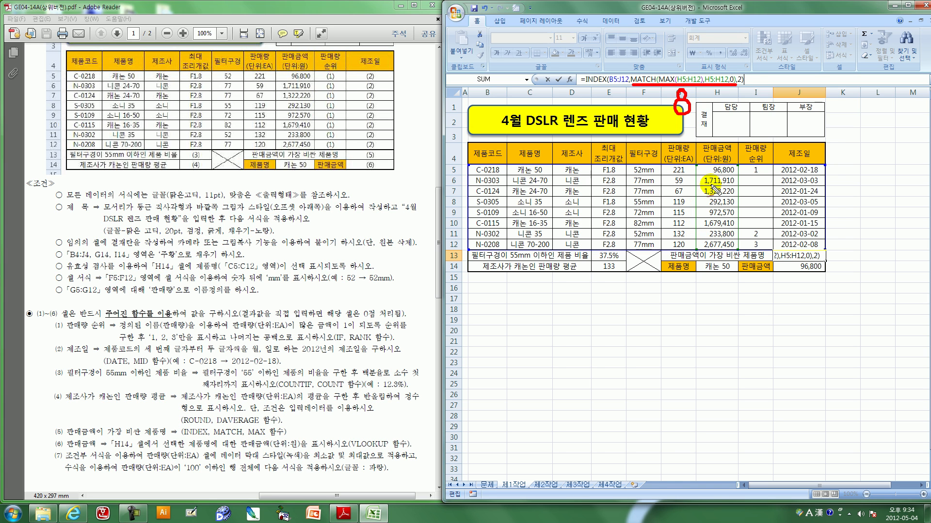
{"action": "mouse_move", "coordinate": [705, 111]}
{"action": "left_mouse_down"}
{"action": "mouse_move", "coordinate": [700, 119]}
{"action": "mouse_move", "coordinate": [744, 108]}
{"action": "left_mouse_up"}
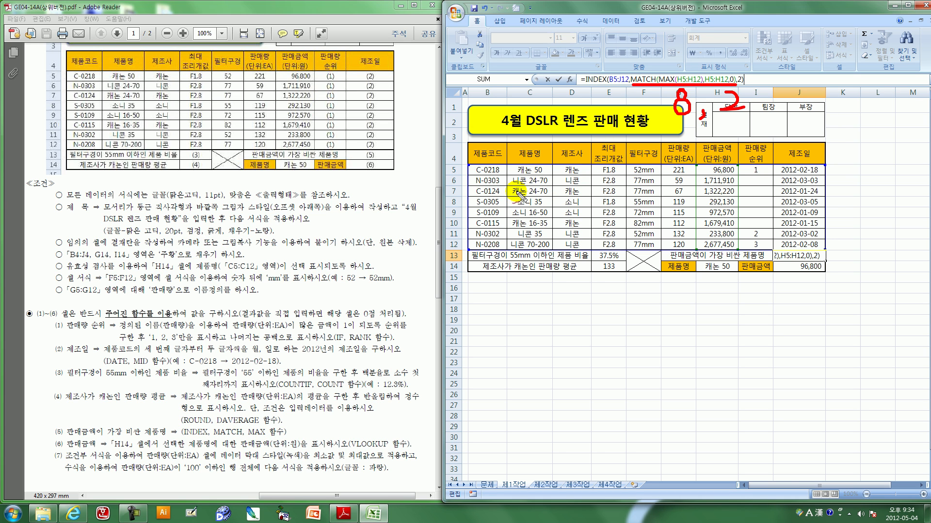
{"action": "mouse_move", "coordinate": [468, 165]}
{"action": "left_mouse_down"}
{"action": "mouse_move", "coordinate": [468, 241]}
{"action": "mouse_move", "coordinate": [817, 248]}
{"action": "mouse_move", "coordinate": [825, 212]}
{"action": "mouse_move", "coordinate": [823, 169]}
{"action": "mouse_move", "coordinate": [668, 178]}
{"action": "mouse_move", "coordinate": [464, 165]}
{"action": "left_mouse_up"}
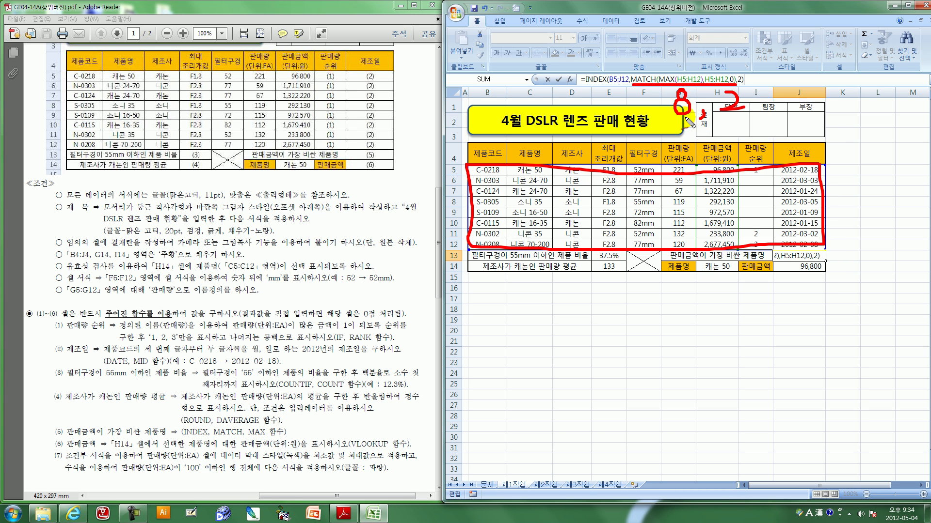
{"action": "left_click_drag", "start_coordinate": [484, 169], "coordinate": [495, 180]}
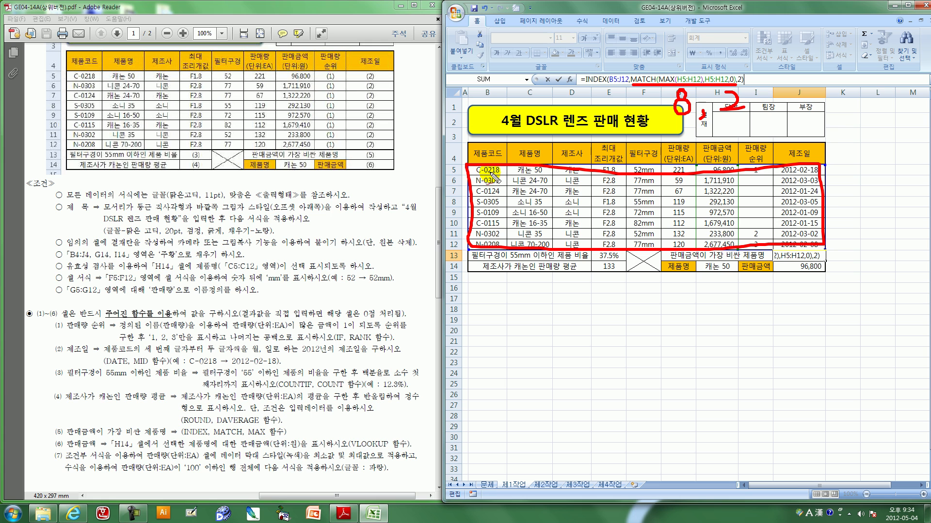
{"action": "left_click", "coordinate": [490, 180]}
{"action": "left_click", "coordinate": [491, 191]}
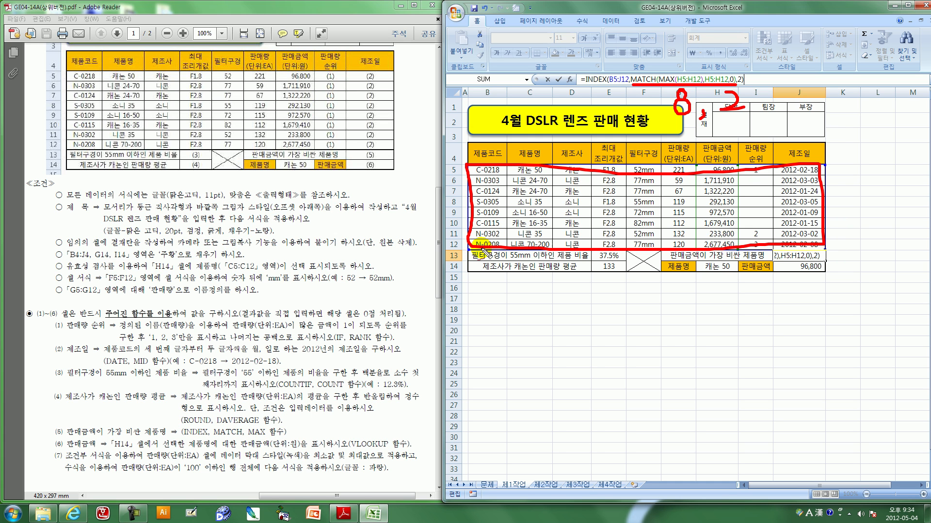
{"action": "mouse_move", "coordinate": [469, 241]}
{"action": "left_mouse_down"}
{"action": "mouse_move", "coordinate": [747, 244]}
{"action": "mouse_move", "coordinate": [831, 227]}
{"action": "mouse_move", "coordinate": [835, 250]}
{"action": "mouse_move", "coordinate": [460, 254]}
{"action": "mouse_move", "coordinate": [469, 245]}
{"action": "left_mouse_up"}
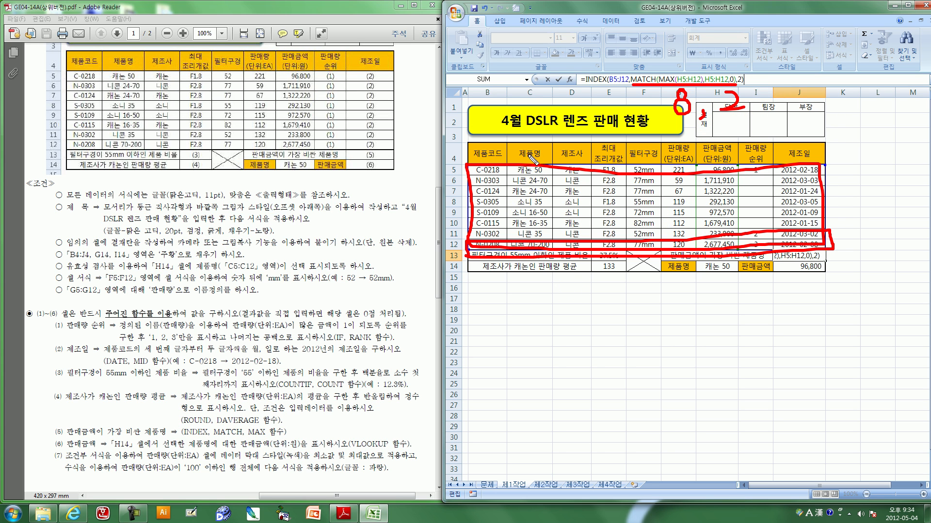
{"action": "mouse_move", "coordinate": [481, 137]}
{"action": "left_mouse_down"}
{"action": "mouse_move", "coordinate": [481, 148]}
{"action": "mouse_move", "coordinate": [532, 147]}
{"action": "mouse_move", "coordinate": [542, 157]}
{"action": "mouse_move", "coordinate": [584, 146]}
{"action": "mouse_move", "coordinate": [572, 156]}
{"action": "left_mouse_up"}
{"action": "left_click_drag", "start_coordinate": [616, 145], "coordinate": [710, 144]}
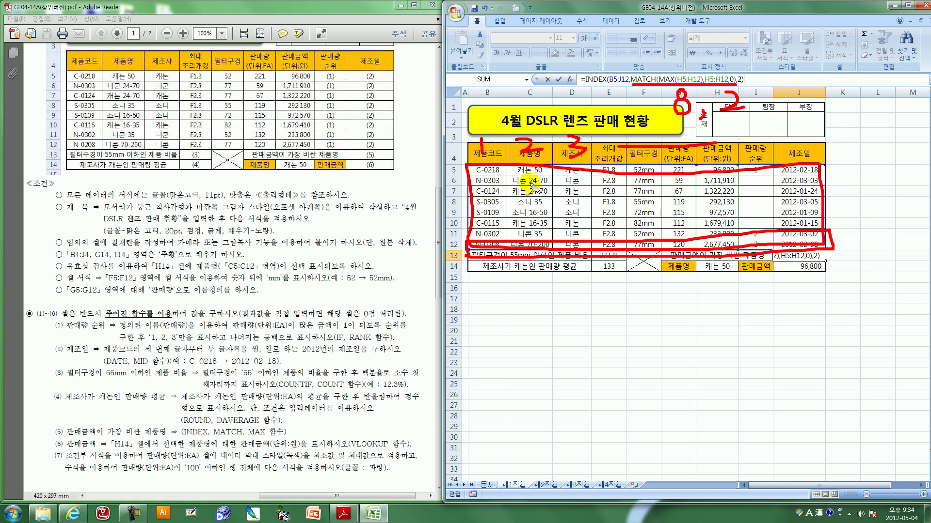
{"action": "left_click_drag", "start_coordinate": [527, 162], "coordinate": [526, 294]}
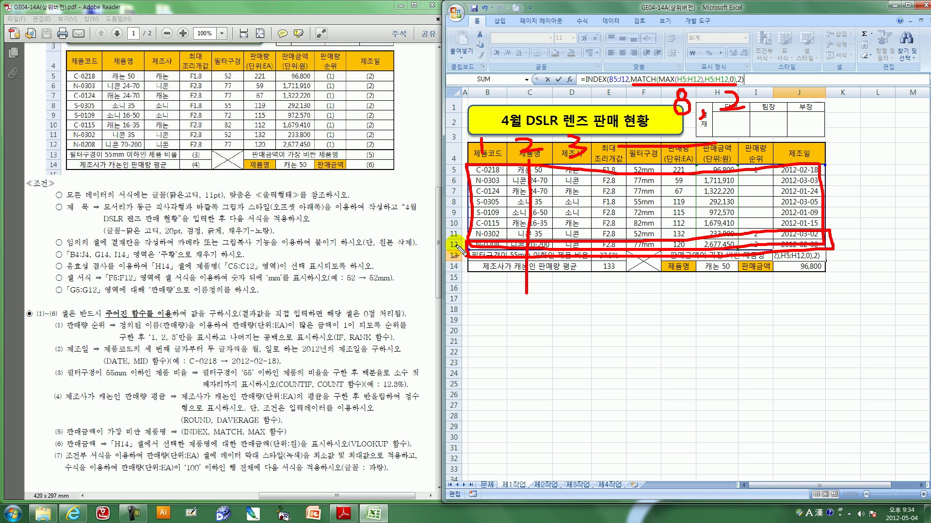
{"action": "left_click_drag", "start_coordinate": [527, 290], "coordinate": [527, 308]}
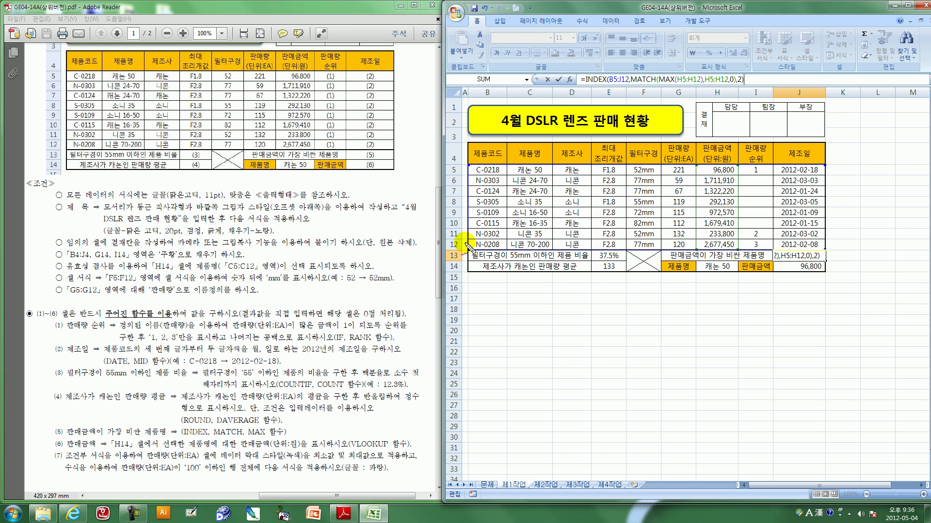
{"action": "mouse_move", "coordinate": [467, 240]}
{"action": "left_mouse_down"}
{"action": "mouse_move", "coordinate": [510, 255]}
{"action": "mouse_move", "coordinate": [820, 248]}
{"action": "left_mouse_up"}
{"action": "left_click_drag", "start_coordinate": [467, 238], "coordinate": [829, 245]}
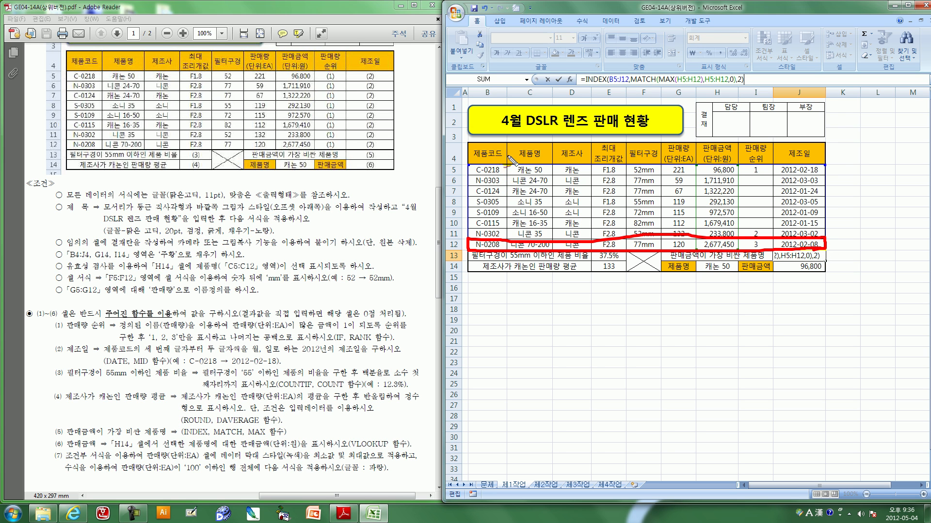
{"action": "mouse_move", "coordinate": [489, 144]}
{"action": "left_mouse_down"}
{"action": "mouse_move", "coordinate": [488, 153]}
{"action": "mouse_move", "coordinate": [549, 151]}
{"action": "mouse_move", "coordinate": [508, 238]}
{"action": "mouse_move", "coordinate": [509, 287]}
{"action": "mouse_move", "coordinate": [561, 286]}
{"action": "mouse_move", "coordinate": [558, 140]}
{"action": "mouse_move", "coordinate": [505, 141]}
{"action": "left_mouse_up"}
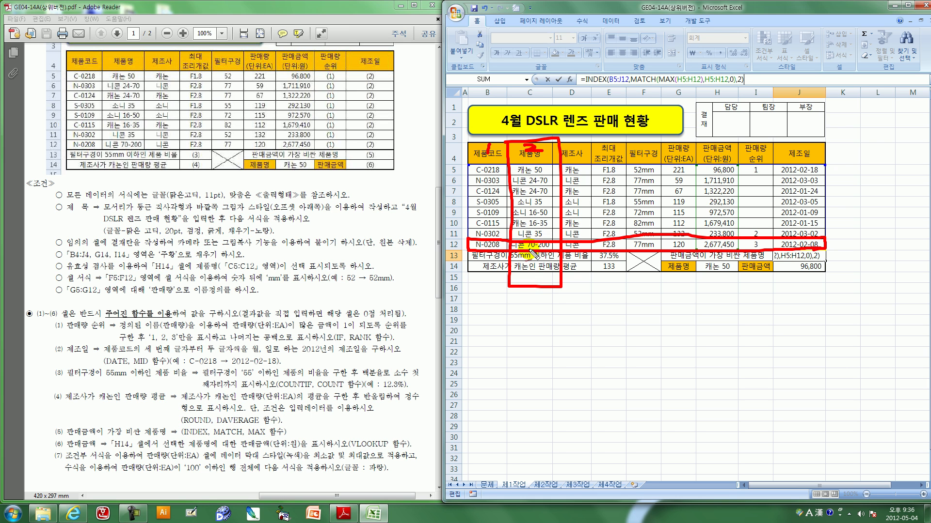
{"action": "key", "text": "Escape"}
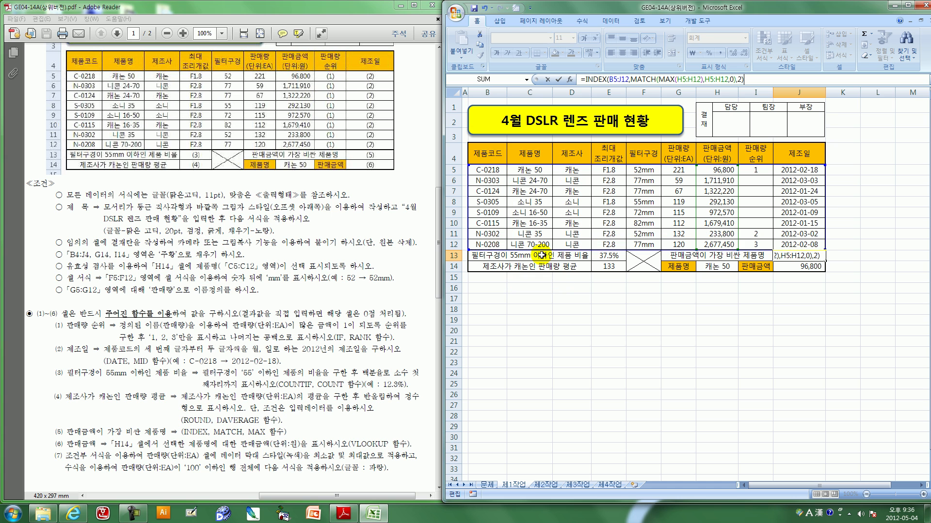
Accept the INDEX formula in J13, and clear the cell so the formula can be rebuilt from scratch
{"action": "key", "text": "Return"}
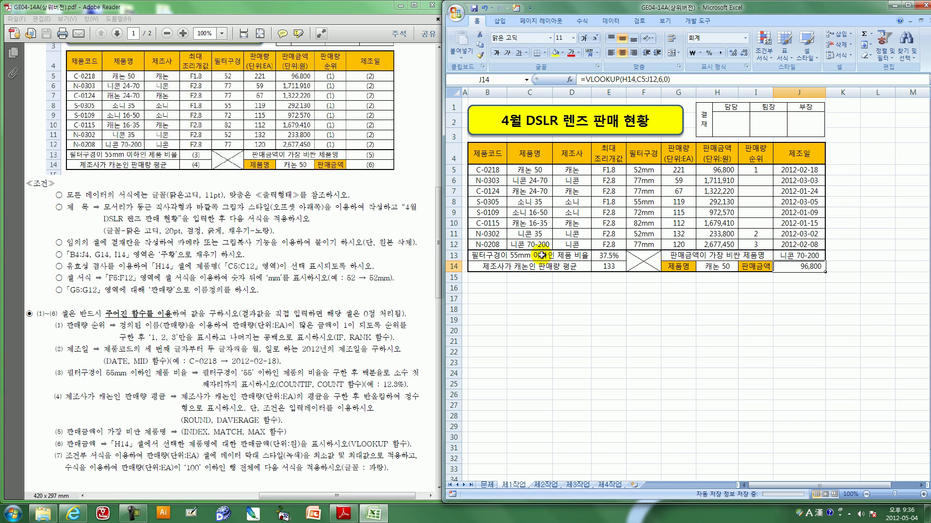
{"action": "left_click", "coordinate": [806, 257]}
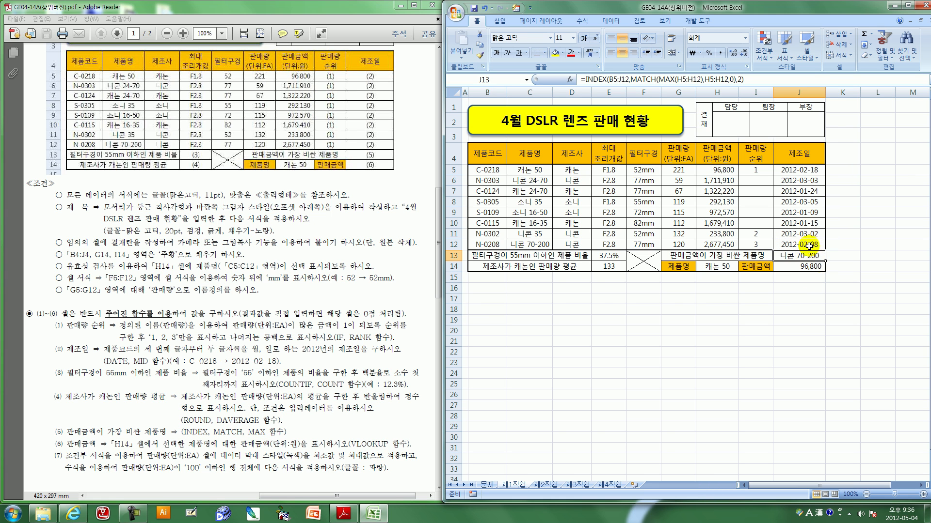
{"action": "key", "text": "Delete"}
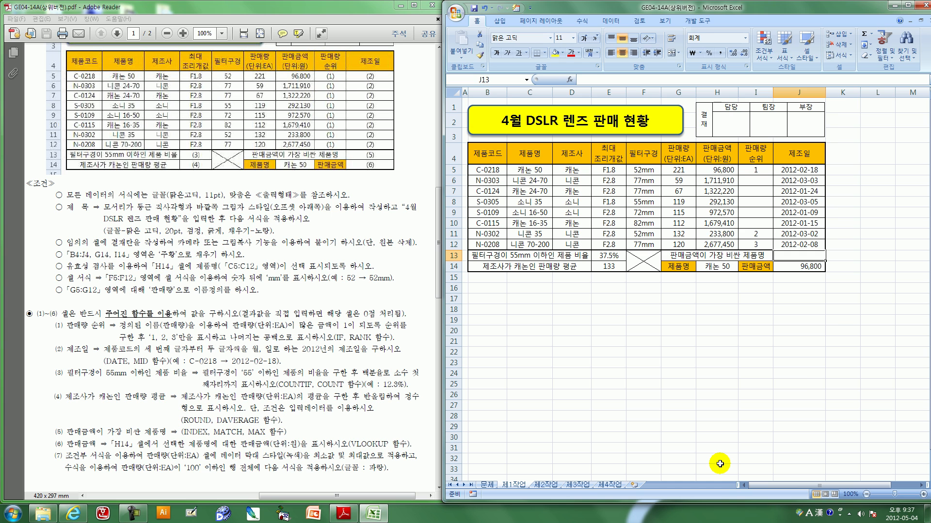
Enter a MAX function in the emptied cell J13 with the sales amounts H5:H12 as its range
{"action": "type", "text": "=m"}
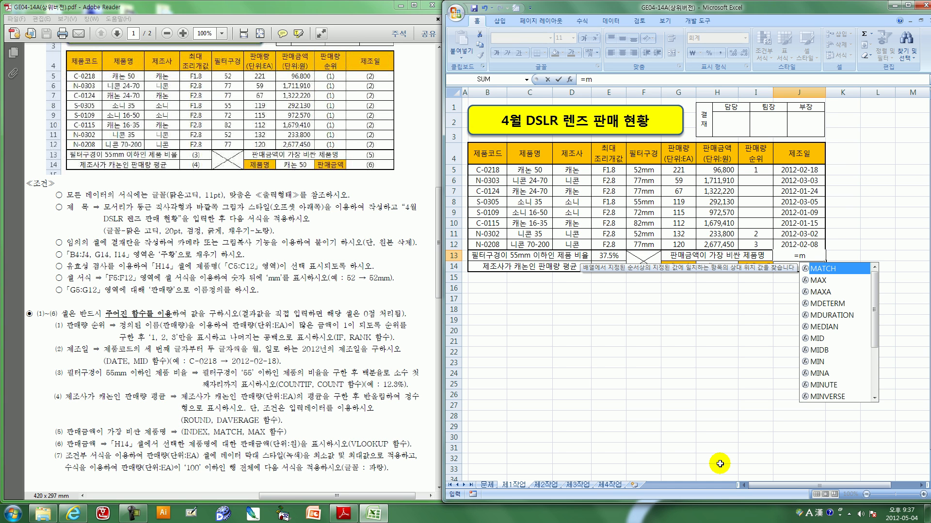
{"action": "double_click", "coordinate": [823, 281]}
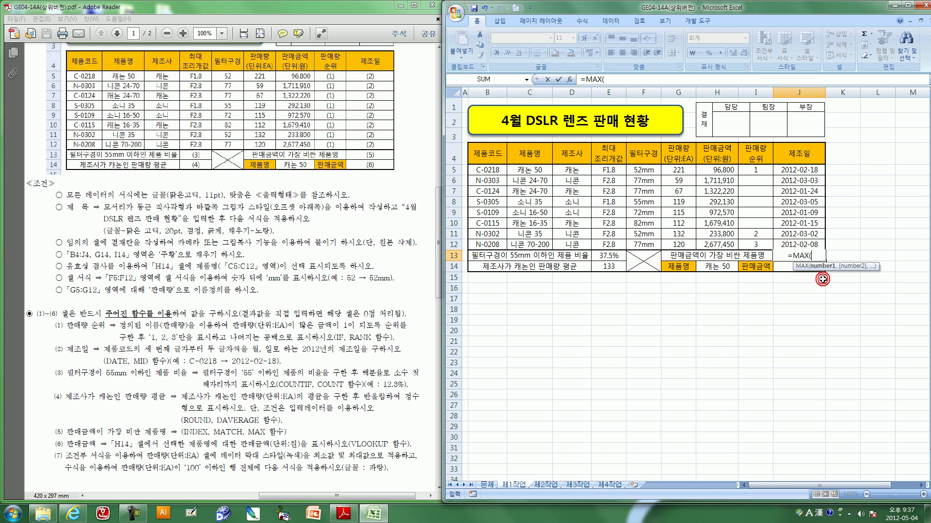
{"action": "left_click", "coordinate": [569, 79]}
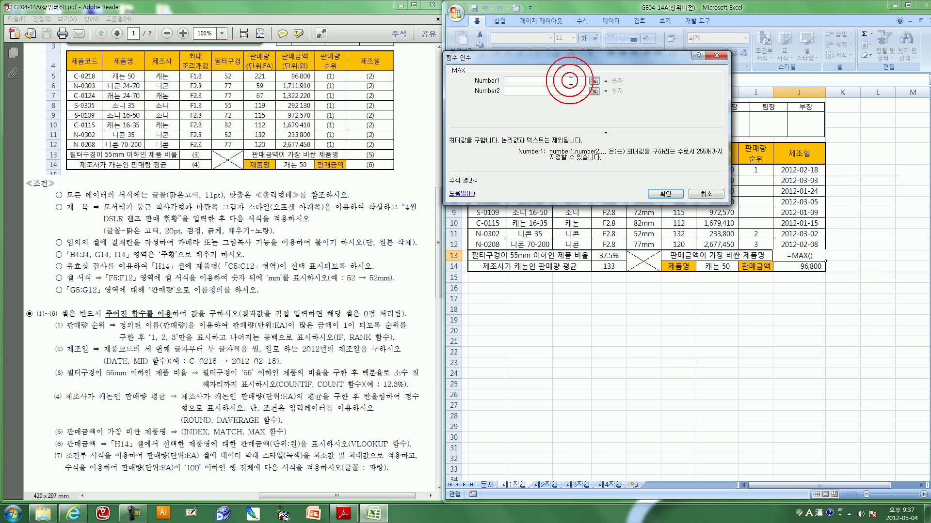
{"action": "left_click_drag", "start_coordinate": [599, 65], "coordinate": [659, 312]}
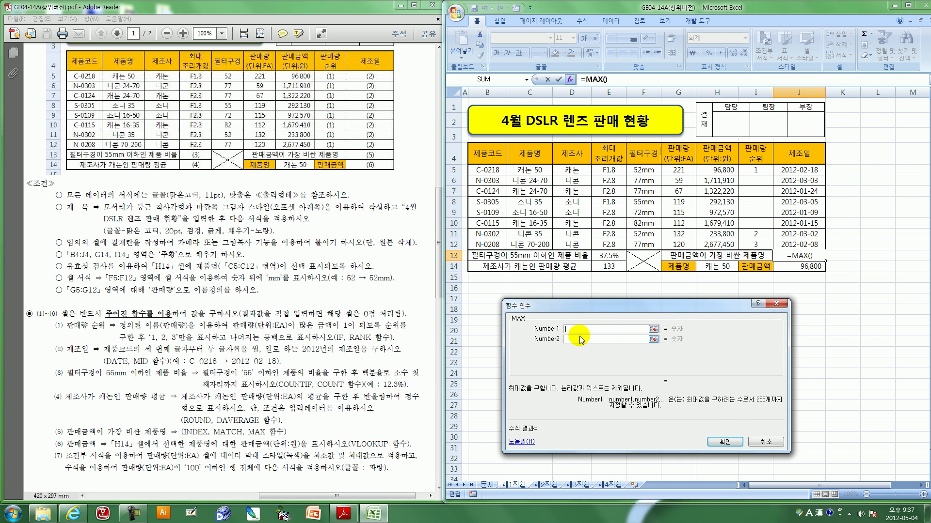
{"action": "left_click_drag", "start_coordinate": [717, 169], "coordinate": [717, 244]}
{"action": "left_click", "coordinate": [726, 442]}
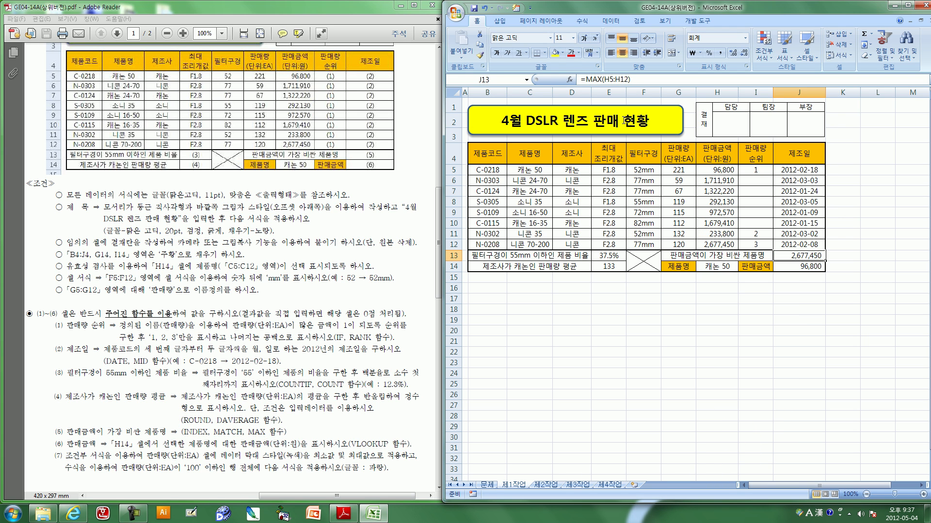
Wrap J13's MAX formula in a MATCH function as the lookup value, with lookup array H5:H12 and match type 0
{"action": "left_click", "coordinate": [585, 77]}
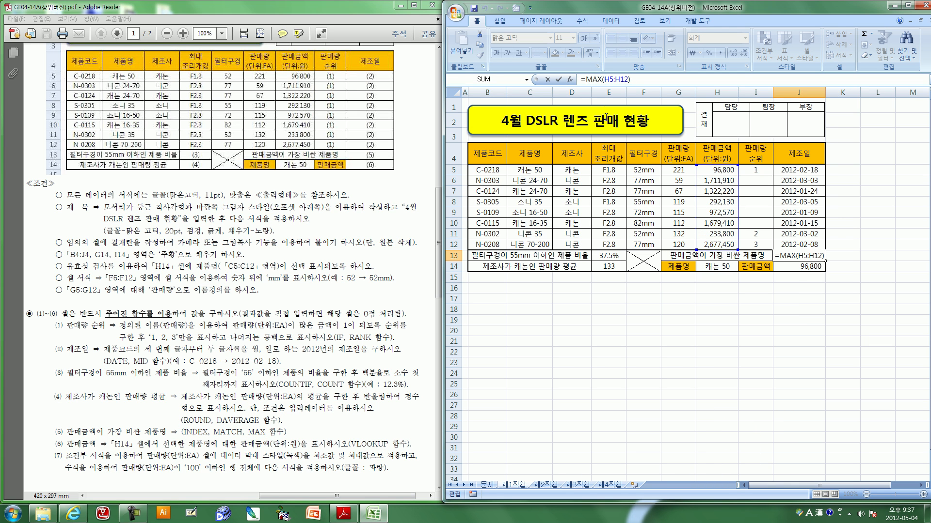
{"action": "type", "text": "m"}
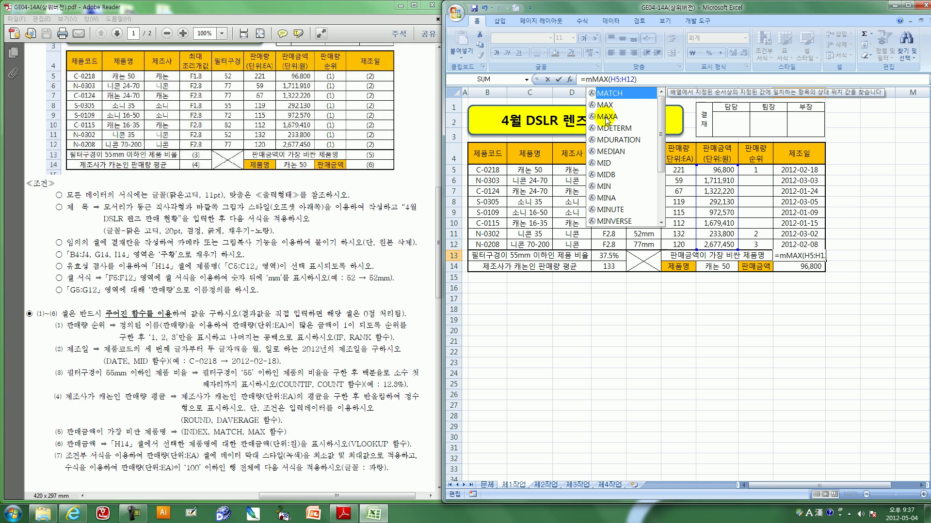
{"action": "double_click", "coordinate": [606, 94]}
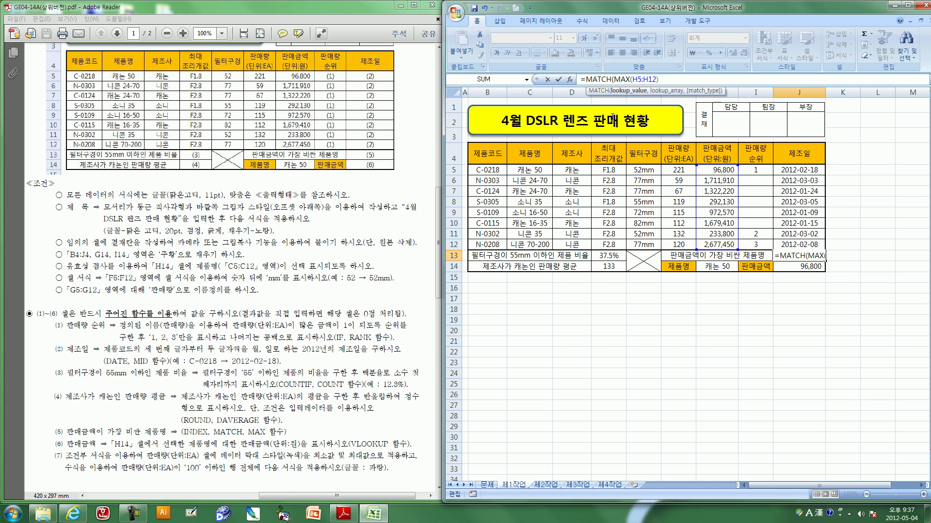
{"action": "left_click", "coordinate": [569, 80]}
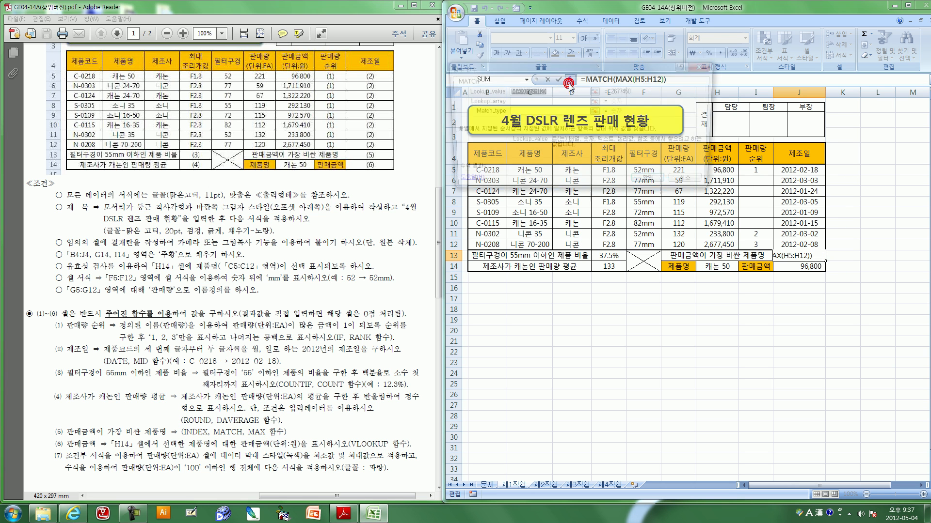
{"action": "left_click_drag", "start_coordinate": [574, 68], "coordinate": [675, 304]}
{"action": "left_click", "coordinate": [630, 334]}
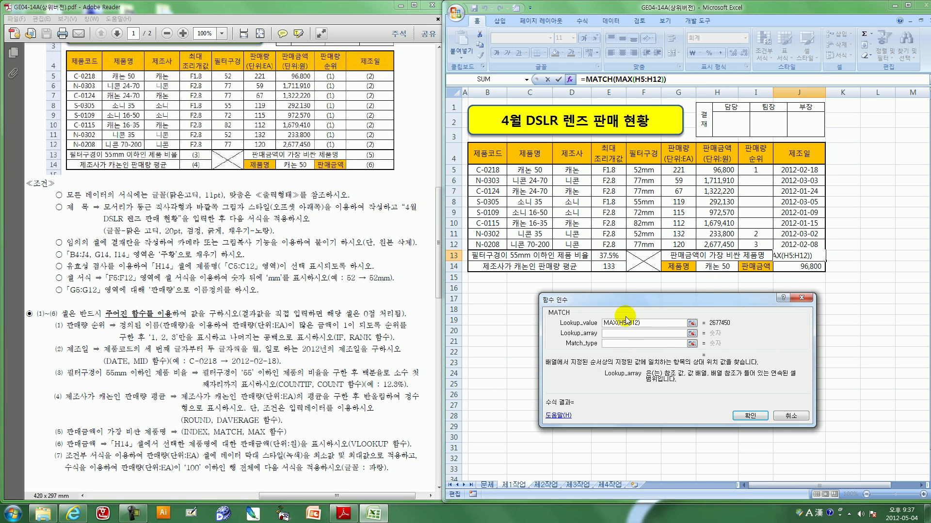
{"action": "left_click_drag", "start_coordinate": [704, 170], "coordinate": [718, 245]}
{"action": "left_click", "coordinate": [611, 344]}
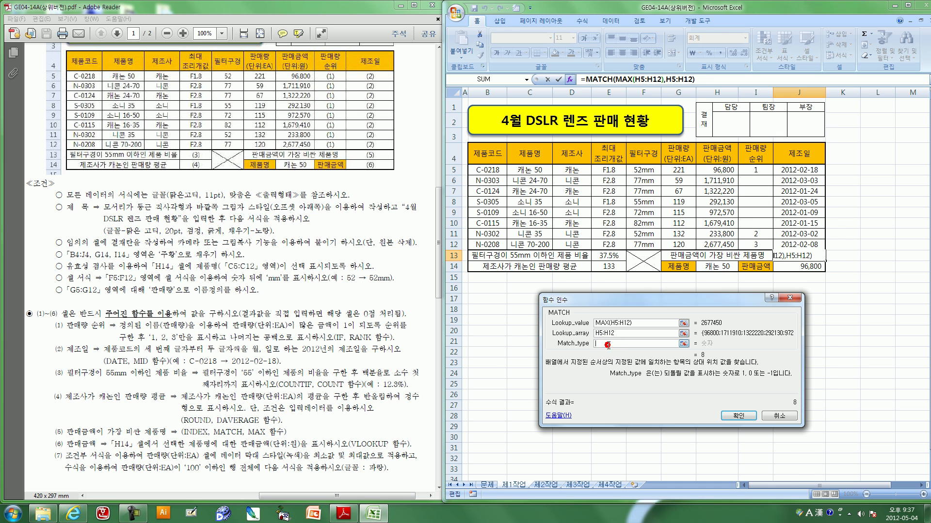
{"action": "type", "text": "0"}
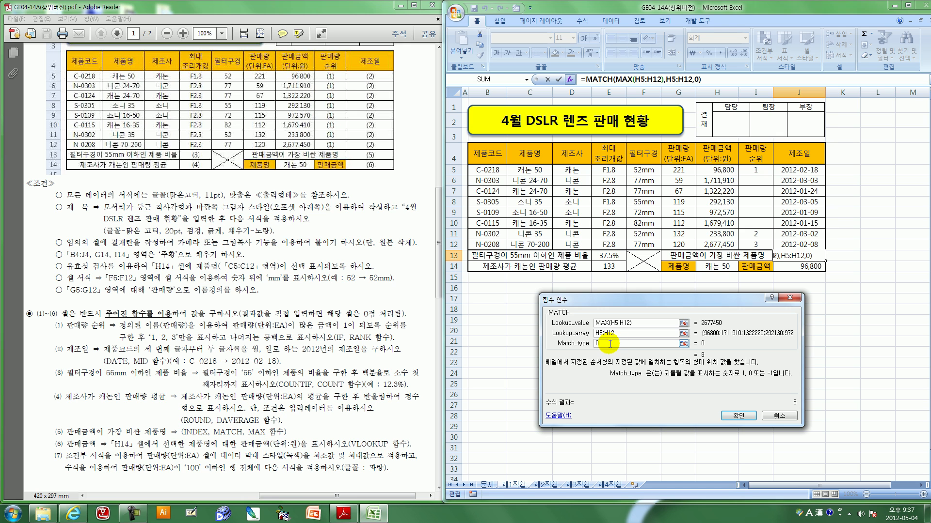
{"action": "left_click", "coordinate": [749, 416]}
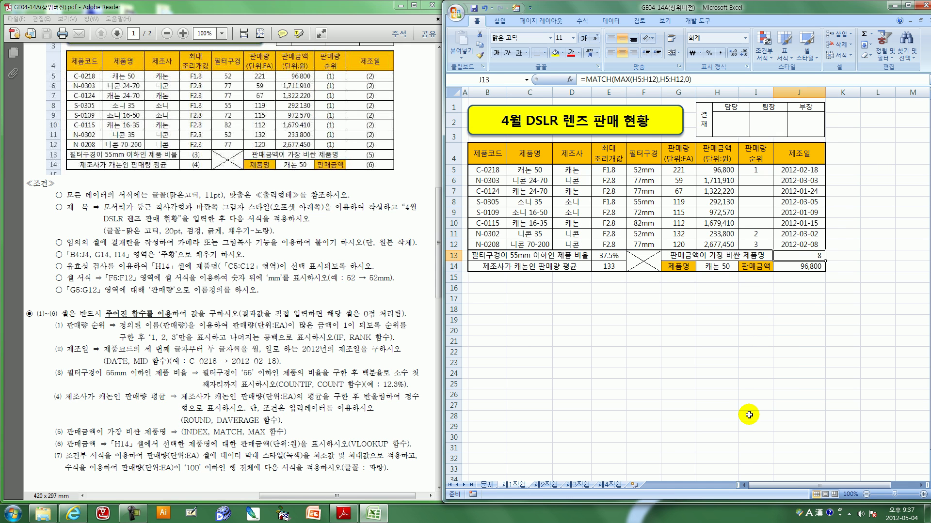
Nest J13's MATCH formula as the row number of an INDEX function over B5:J12 with column number 2, and accept it
{"action": "left_click", "coordinate": [589, 81]}
{"action": "type", "text": "i"}
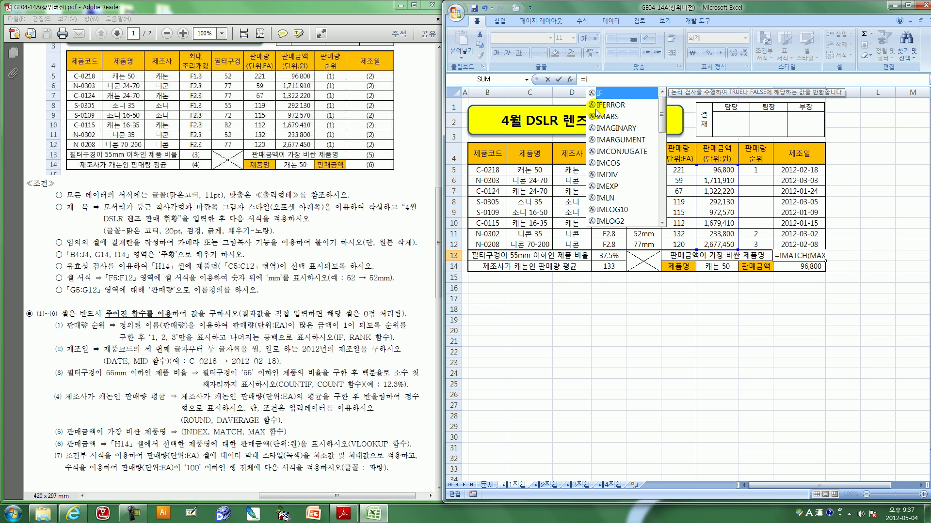
{"action": "type", "text": "n"}
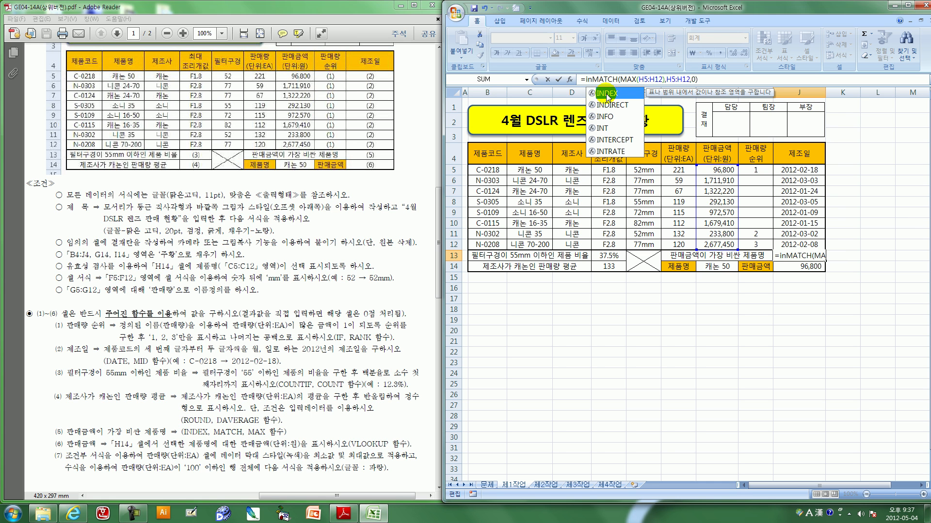
{"action": "double_click", "coordinate": [607, 93]}
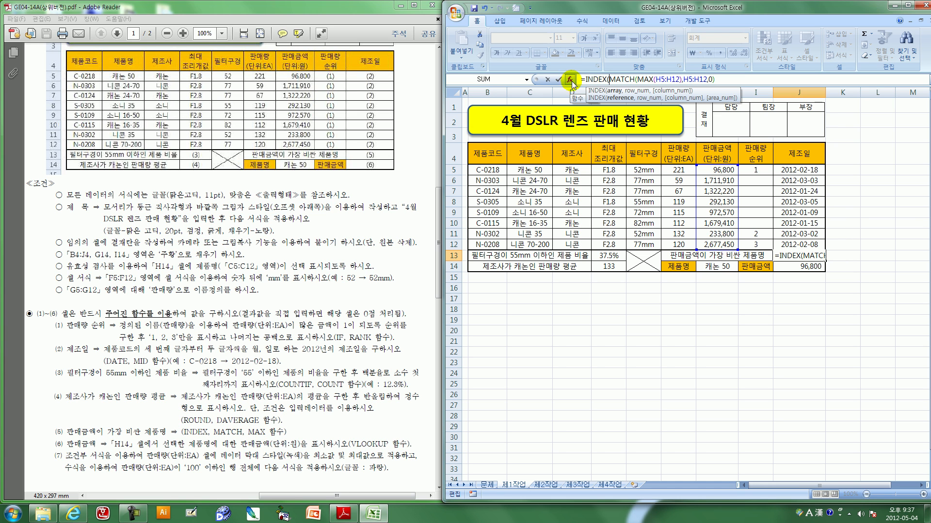
{"action": "left_click_drag", "start_coordinate": [487, 171], "coordinate": [799, 245]}
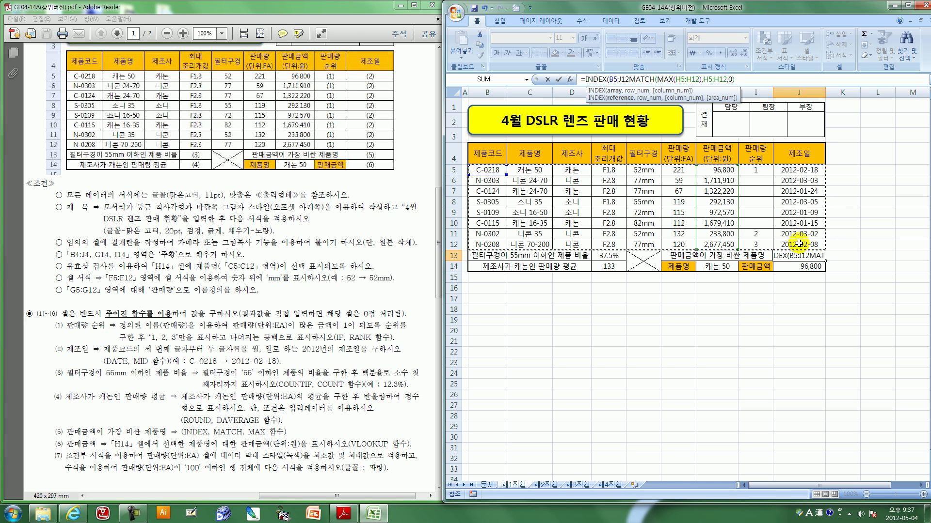
{"action": "type", "text": ","}
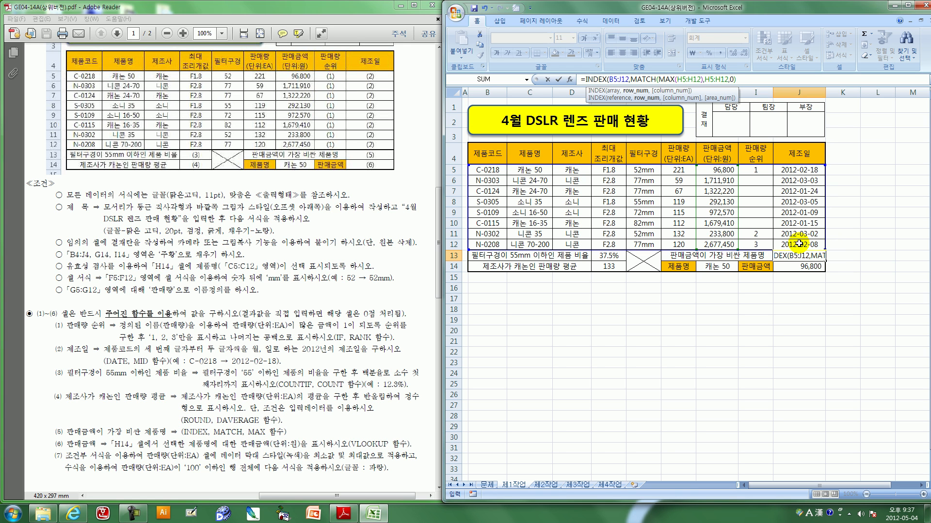
{"action": "left_click", "coordinate": [787, 77]}
{"action": "type", "text": ",2"}
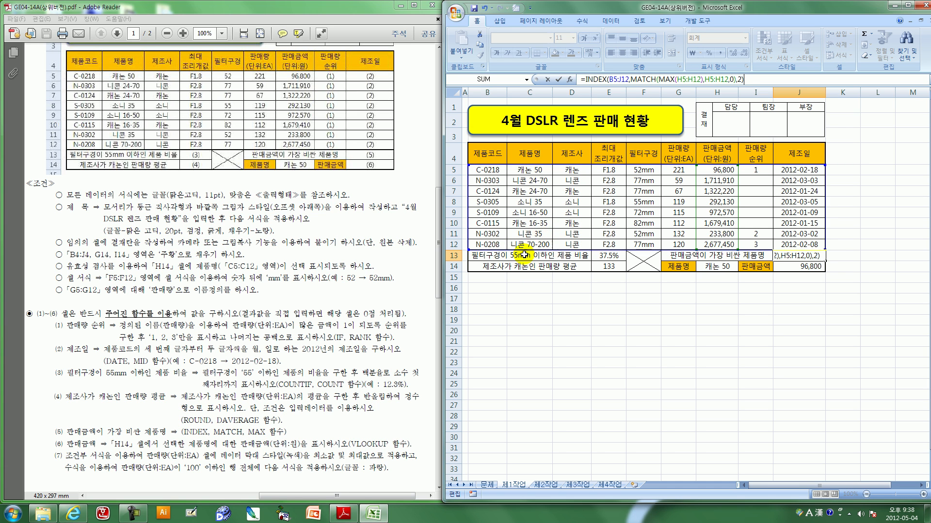
{"action": "key", "text": "Return"}
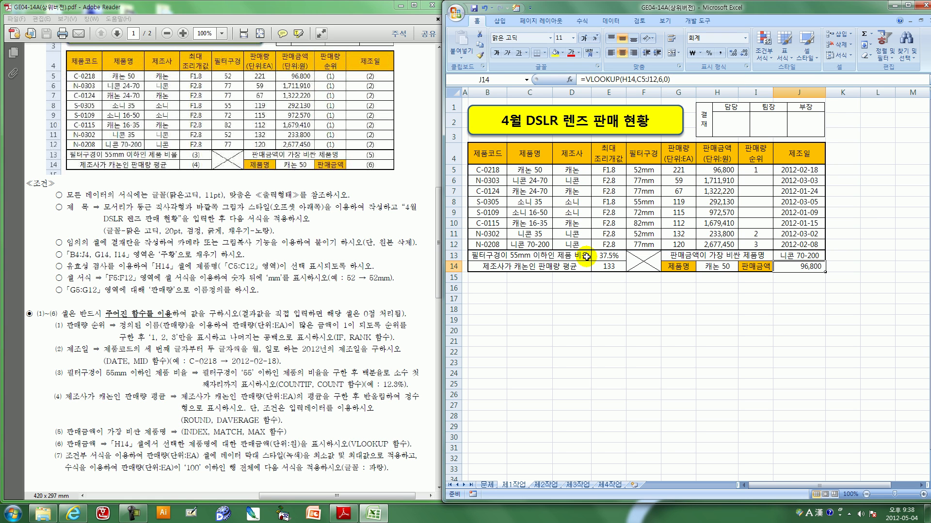
{"action": "left_click", "coordinate": [815, 255]}
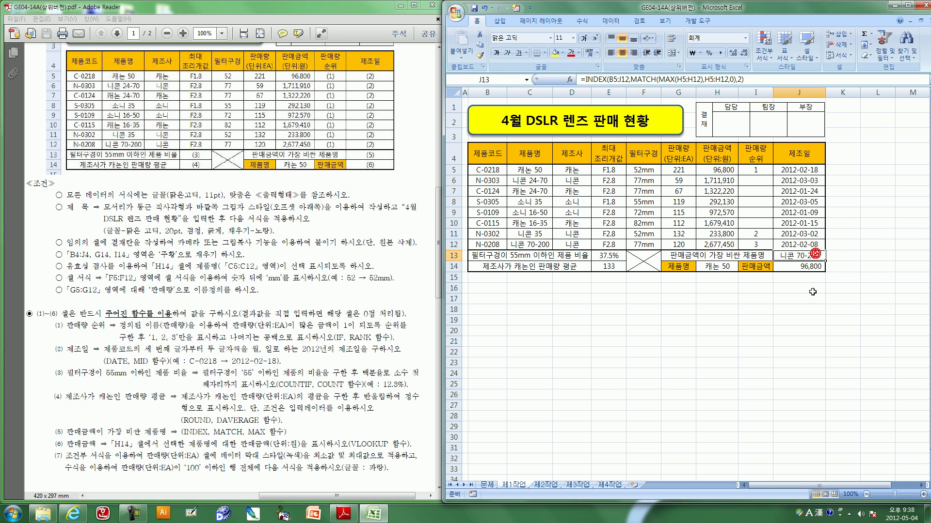